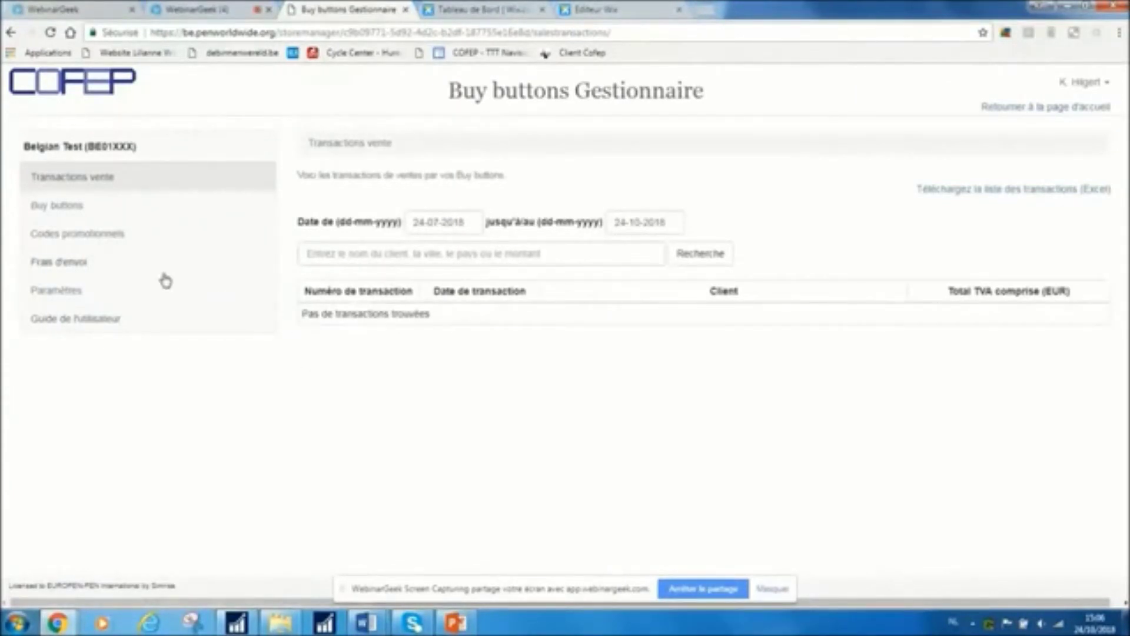
Create a new buy button named 'Fer à repasser' with product reference EL007
left_click(64, 208)
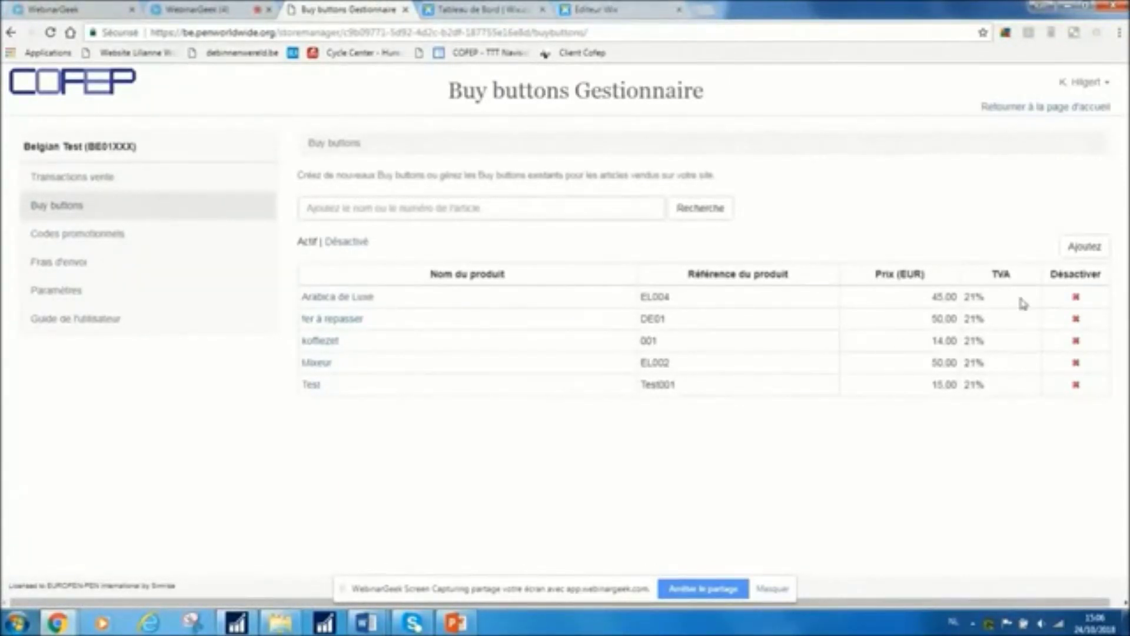
left_click(1083, 247)
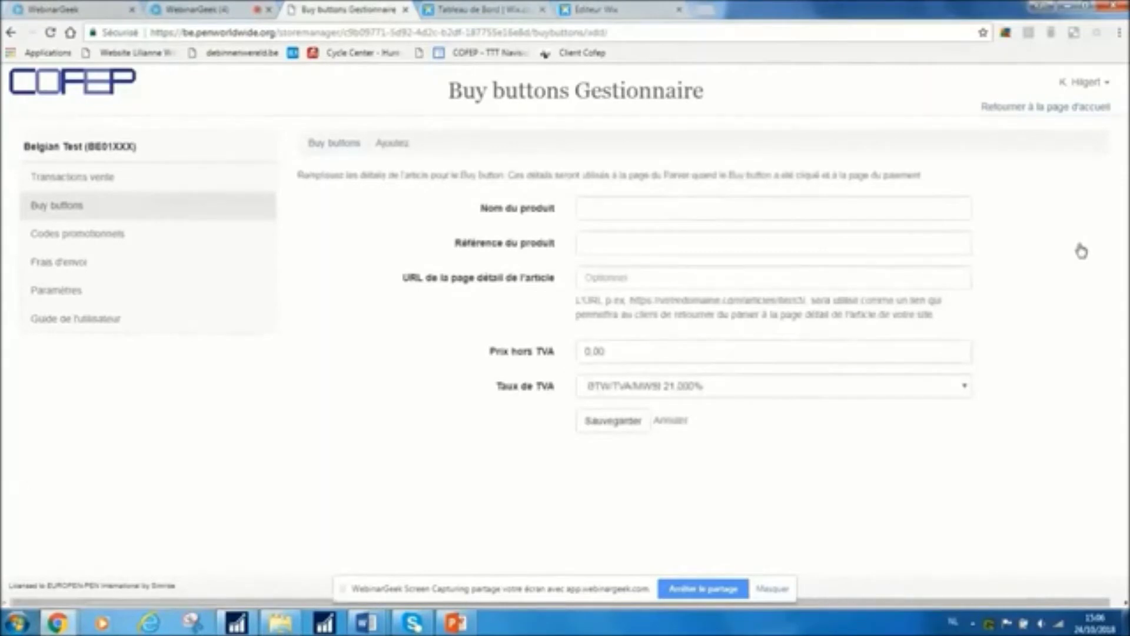
left_click(596, 209)
type("F")
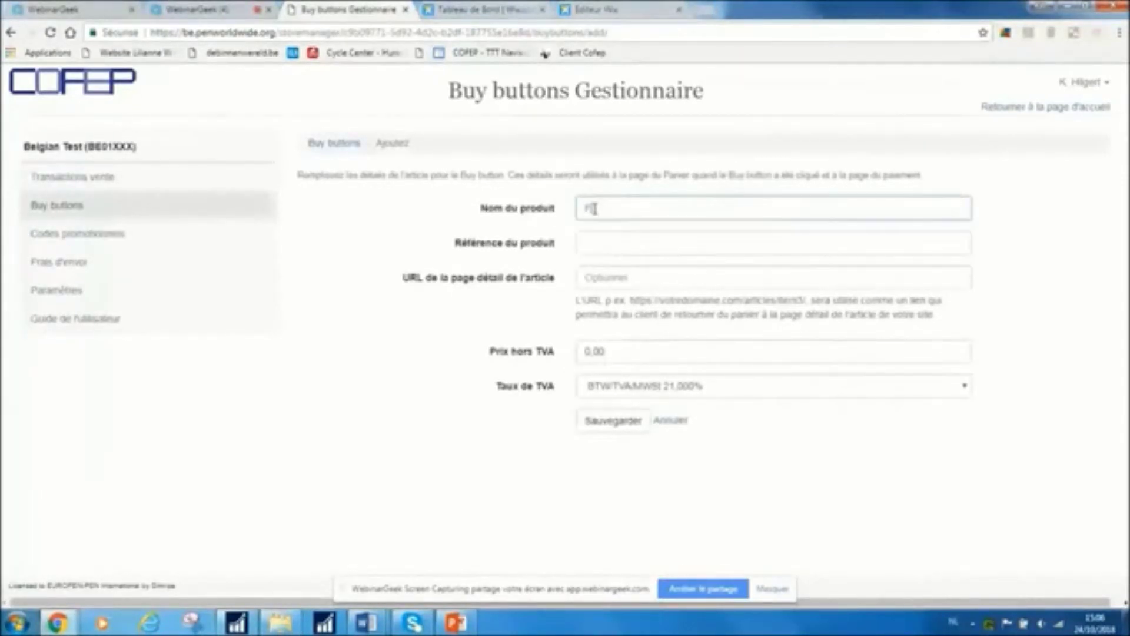
type("ir à repasser")
key("Tab")
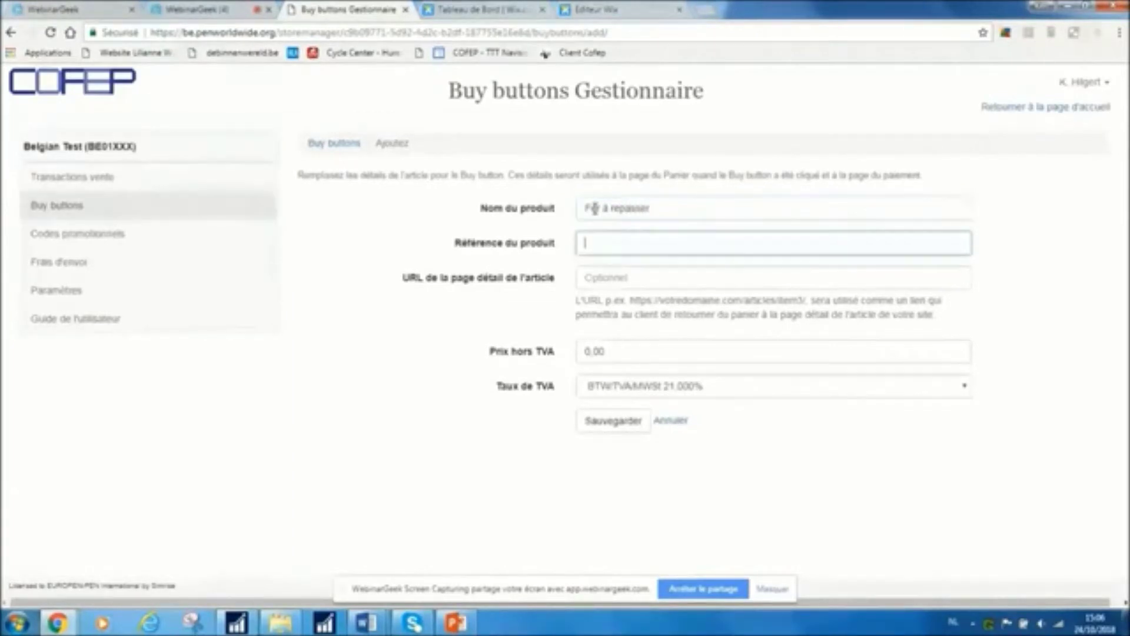
type("BJ")
type("007")
Set the price before VAT to 50 and keep the VAT rate at 21%
left_click(617, 354)
left_click_drag(617, 353, 538, 357)
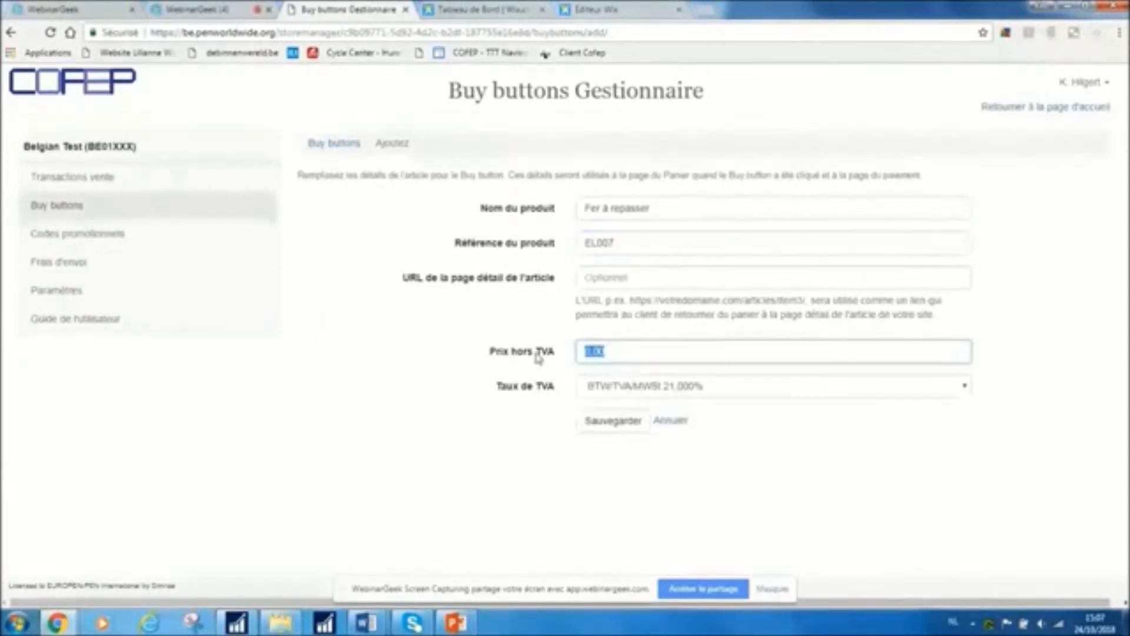
type("5")
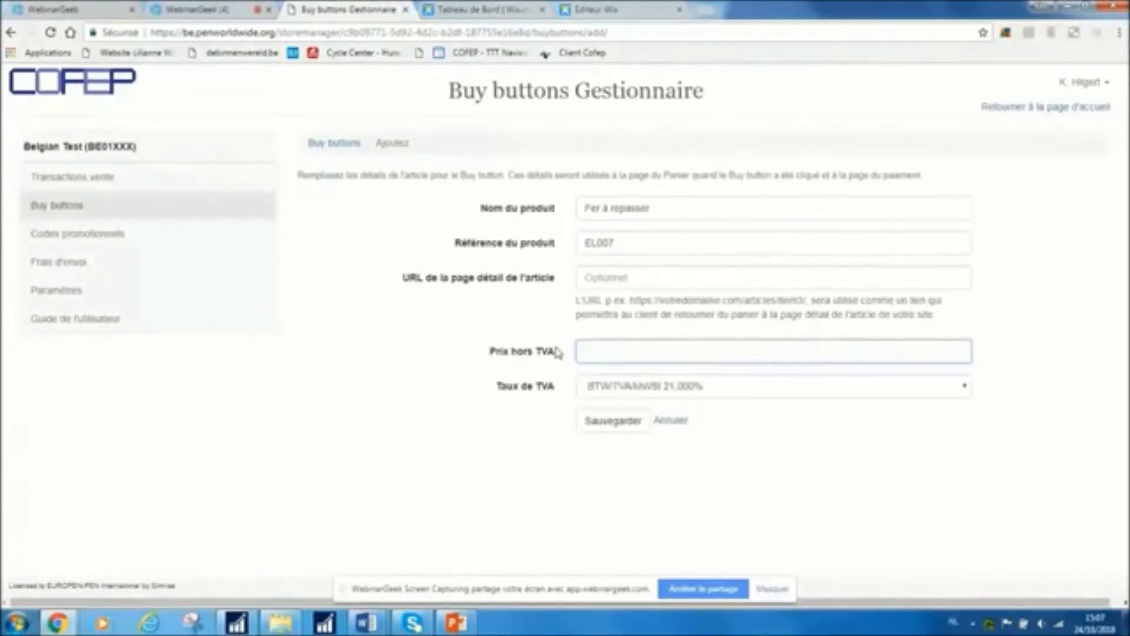
type("0")
left_click(692, 391)
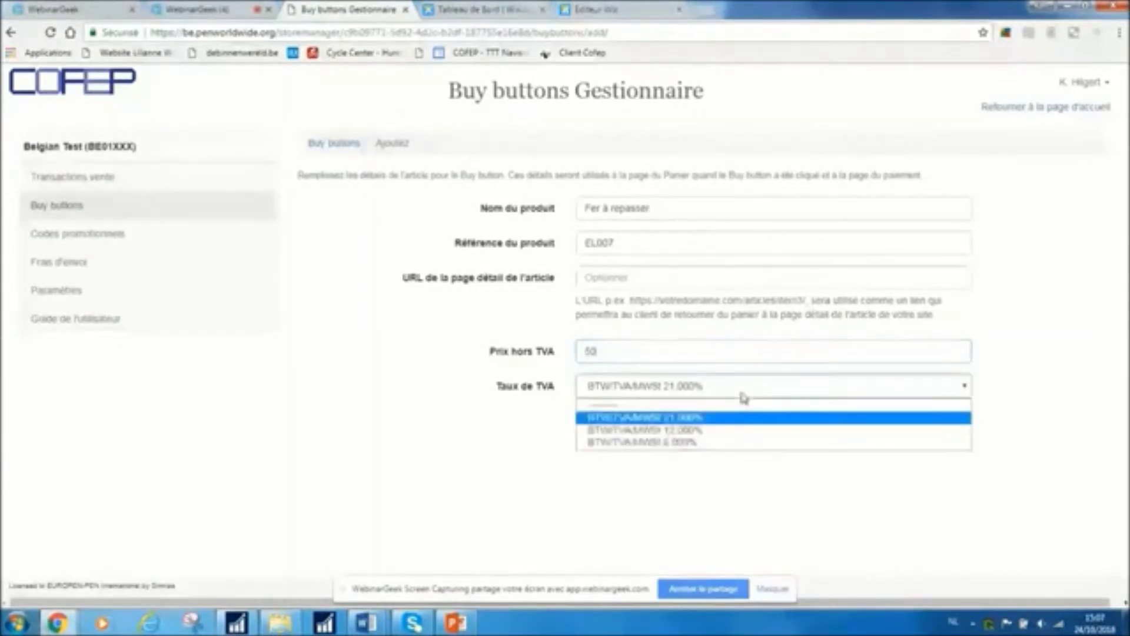
left_click(743, 396)
left_click(743, 395)
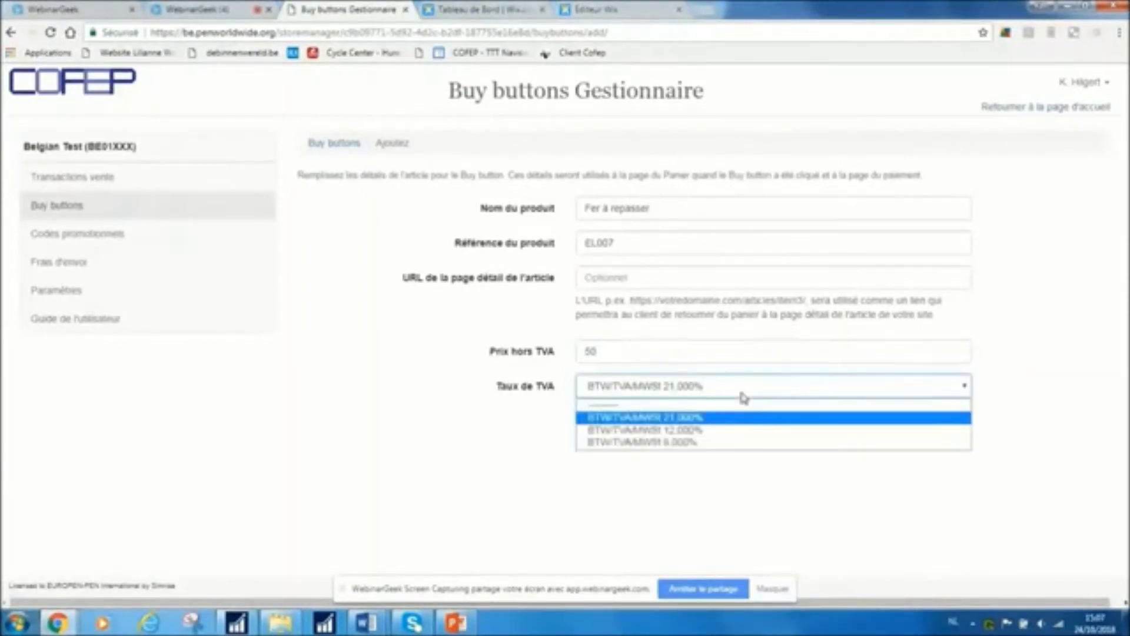
left_click(743, 397)
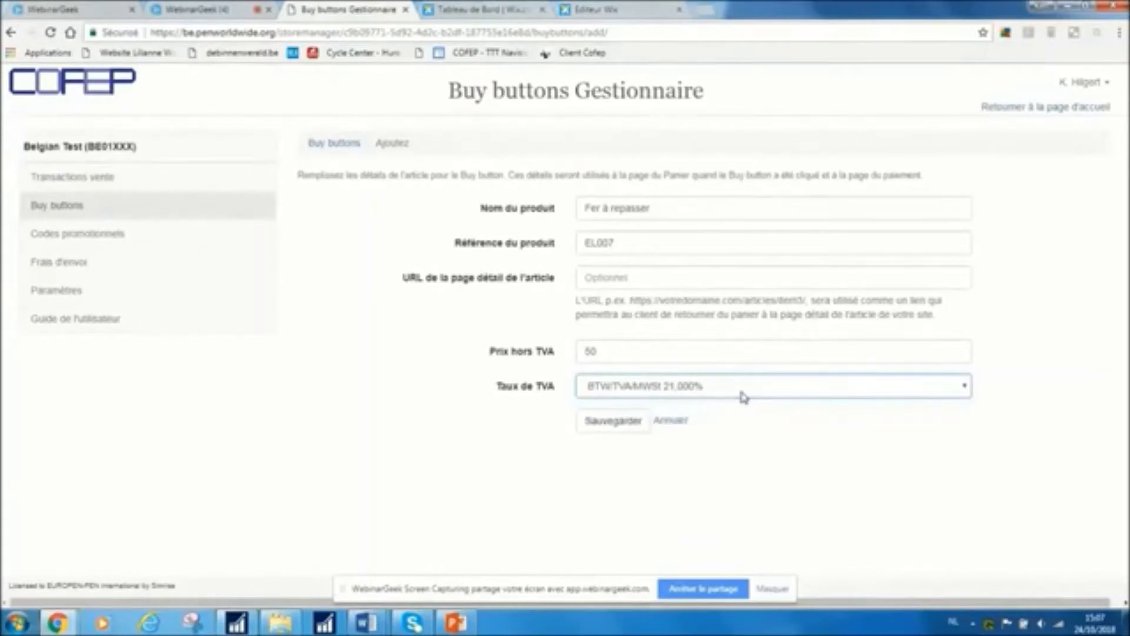
Save the Fer à repasser buy button and select its direct URL under Option 2
left_click(612, 424)
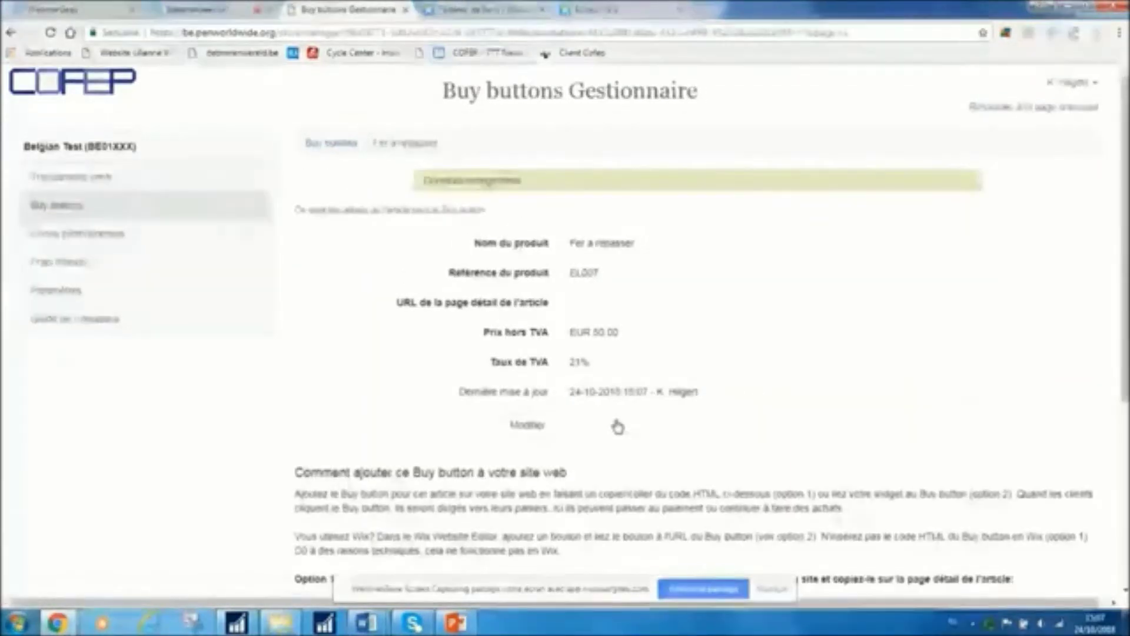
scroll(618, 426, "down", 1)
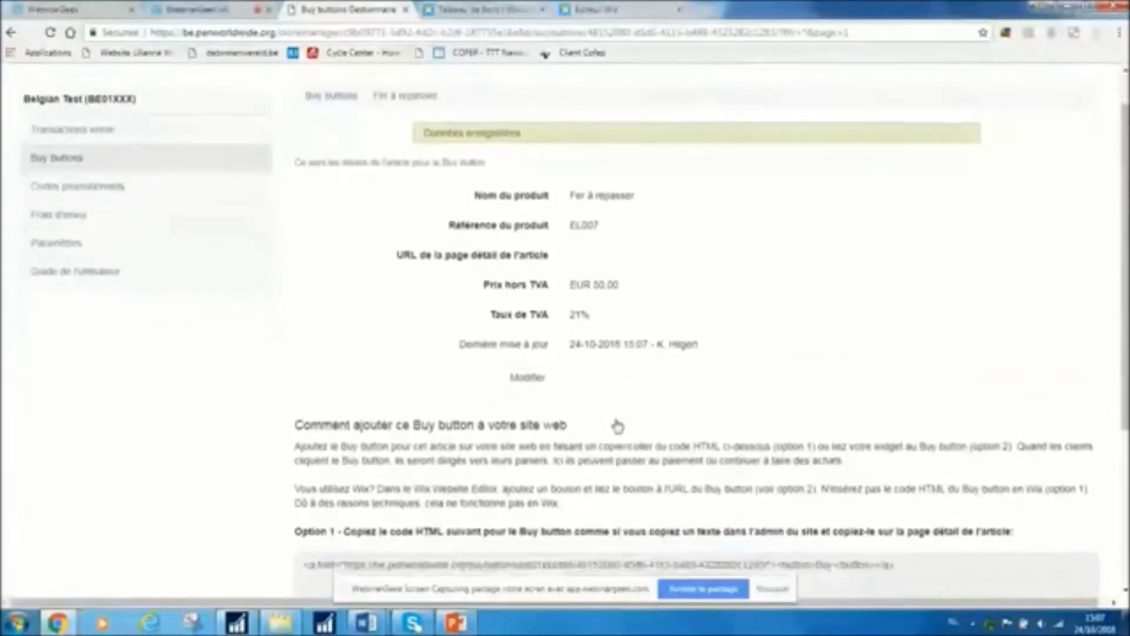
scroll(617, 426, "down", 4)
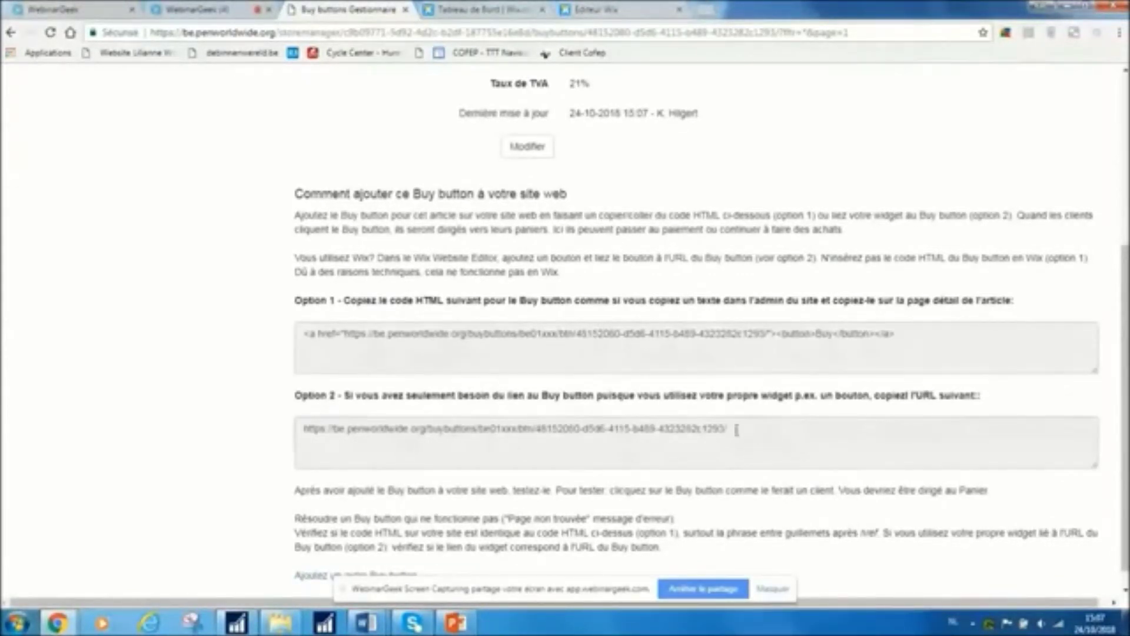
left_click_drag(736, 430, 286, 417)
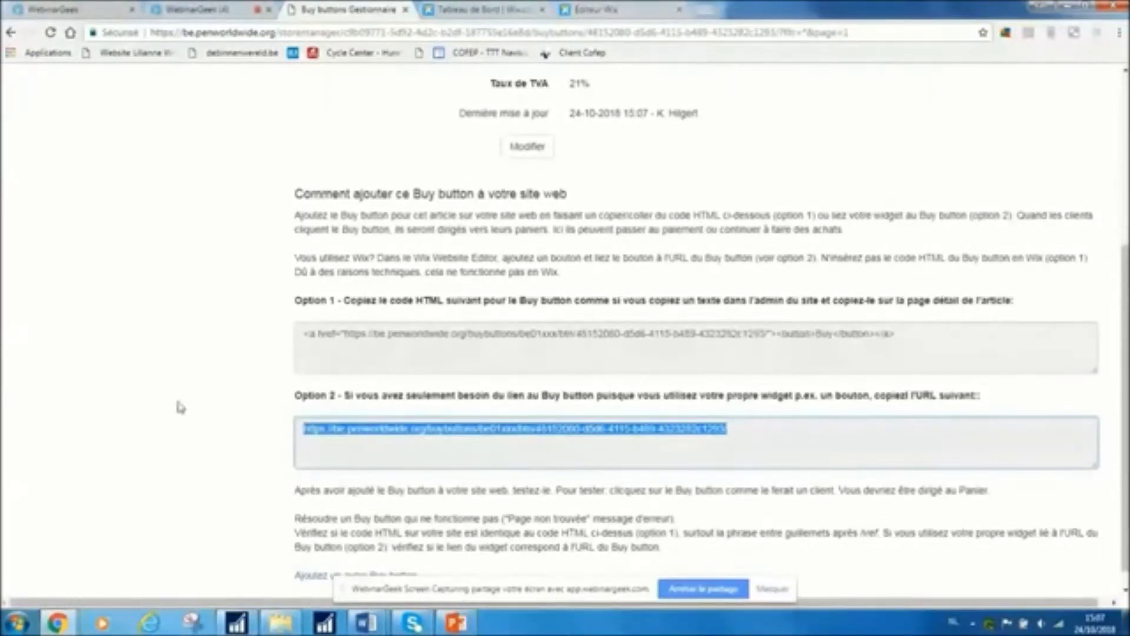
scroll(180, 406, "up", 3)
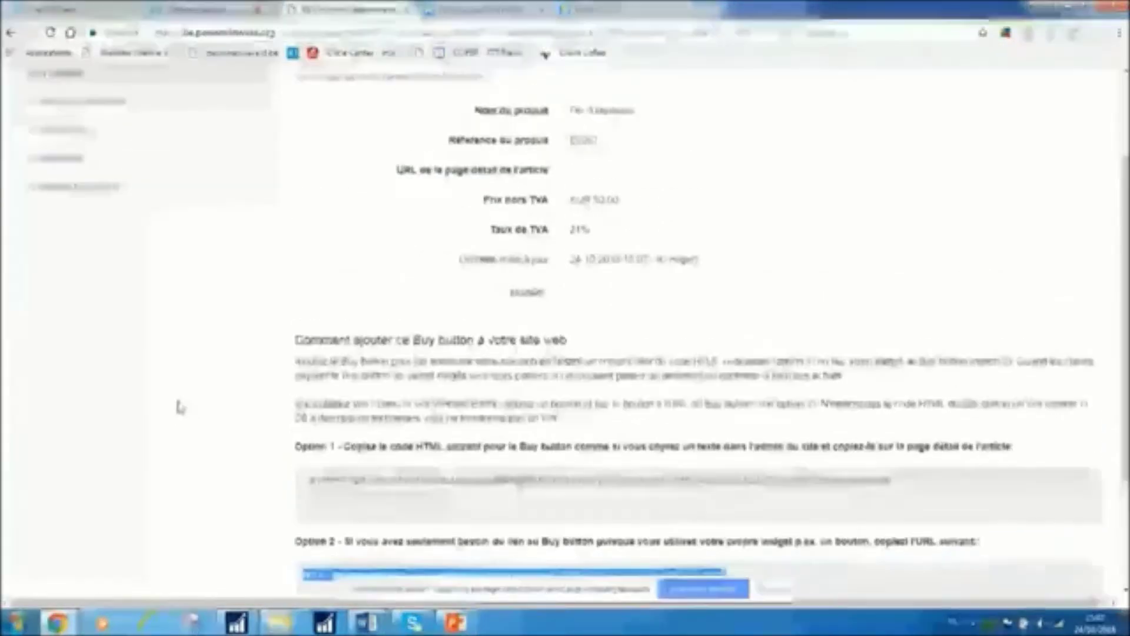
scroll(180, 407, "up", 2)
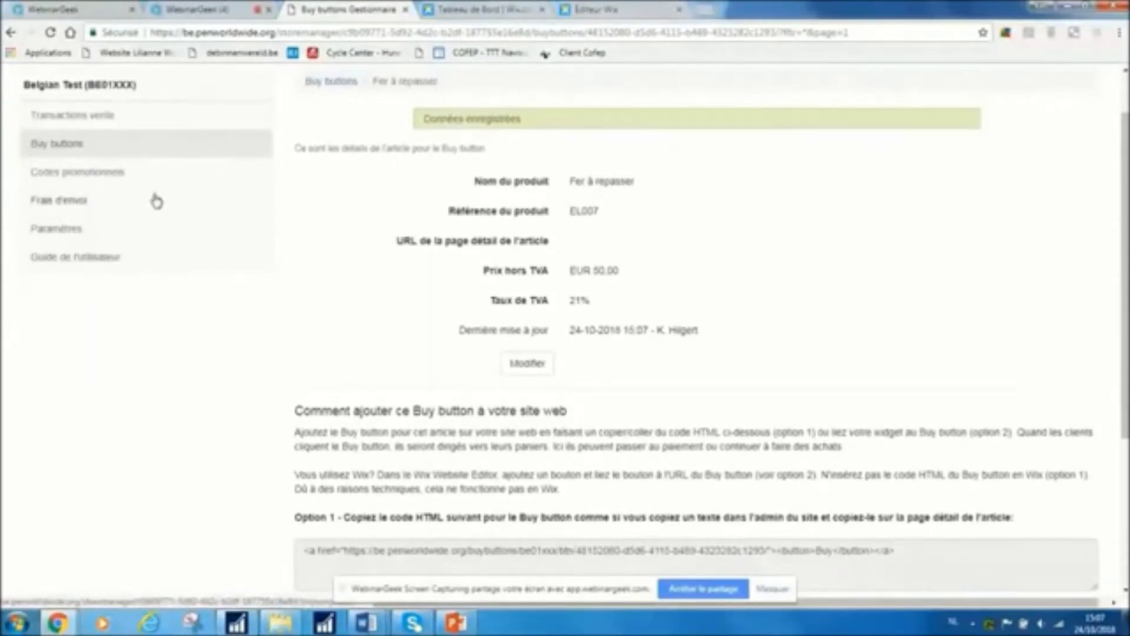
Review the Codes promotionnels page, then display Belgique's shipping rates (15,00 / 10,00 / 0,00 EUR)
left_click(109, 172)
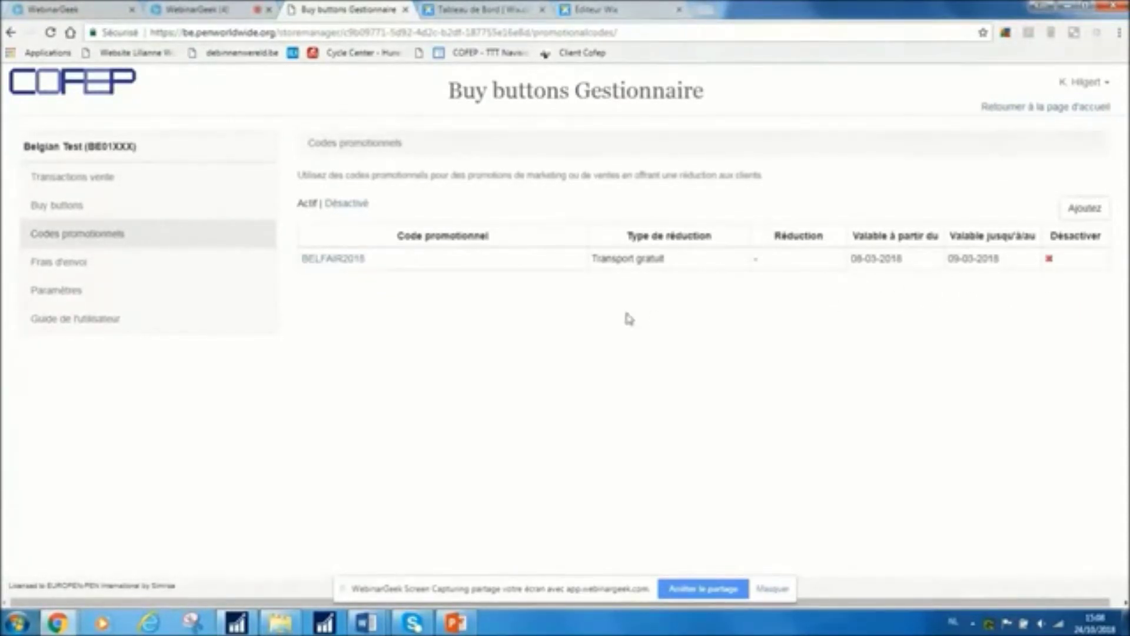
left_click(61, 262)
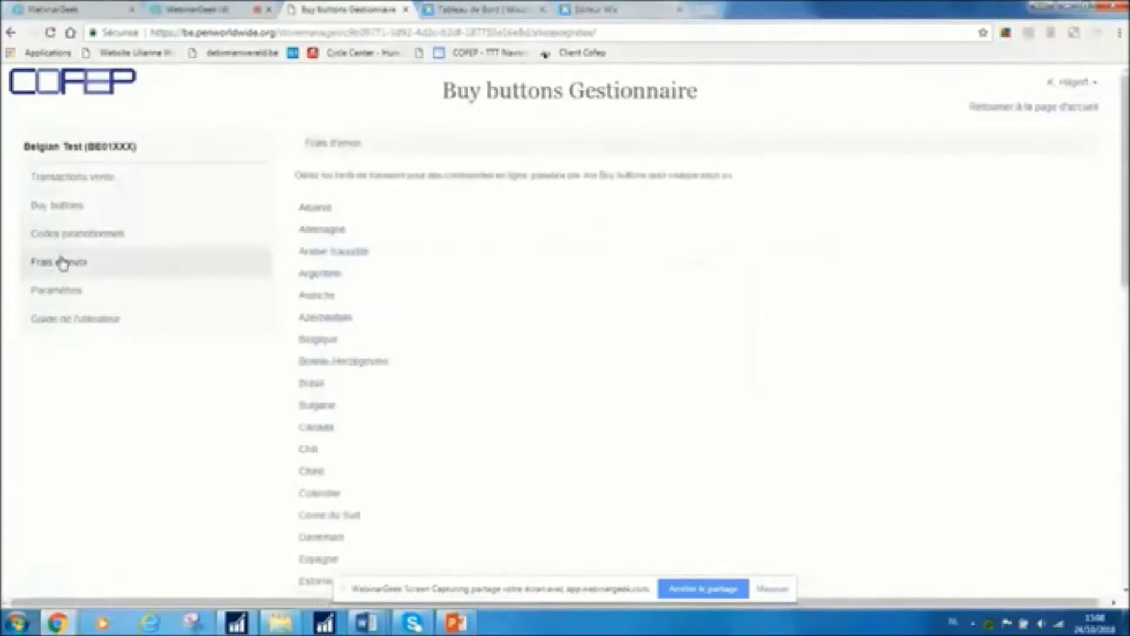
left_click(318, 340)
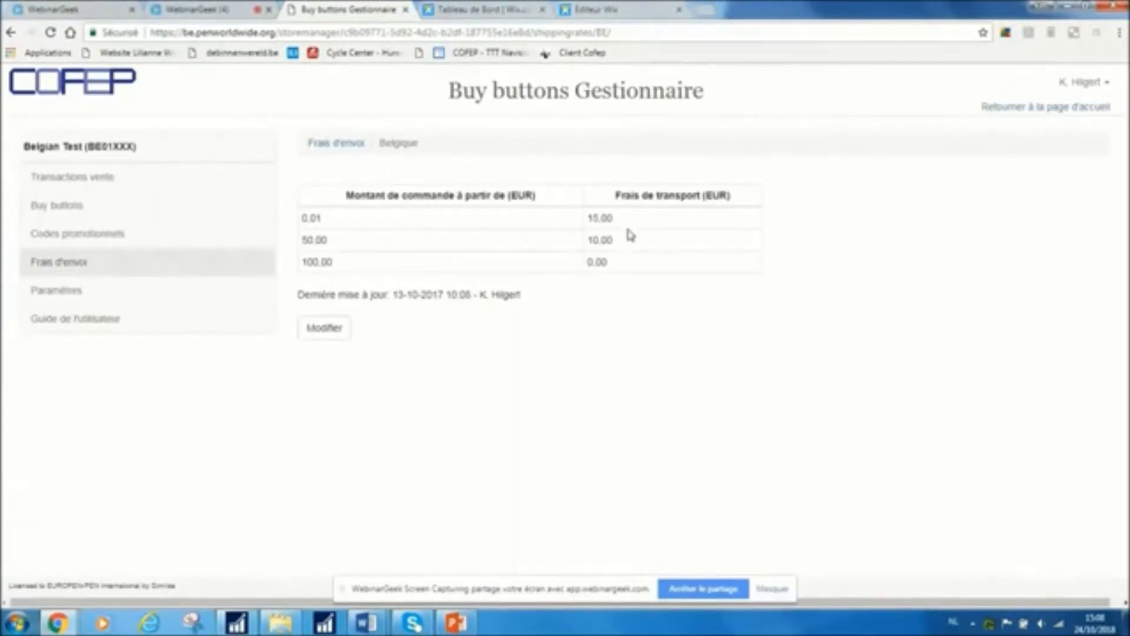
Re-save Belgique's shipping rates unchanged, view Paramètres, then switch to the monsite Wix dashboard
left_click(326, 328)
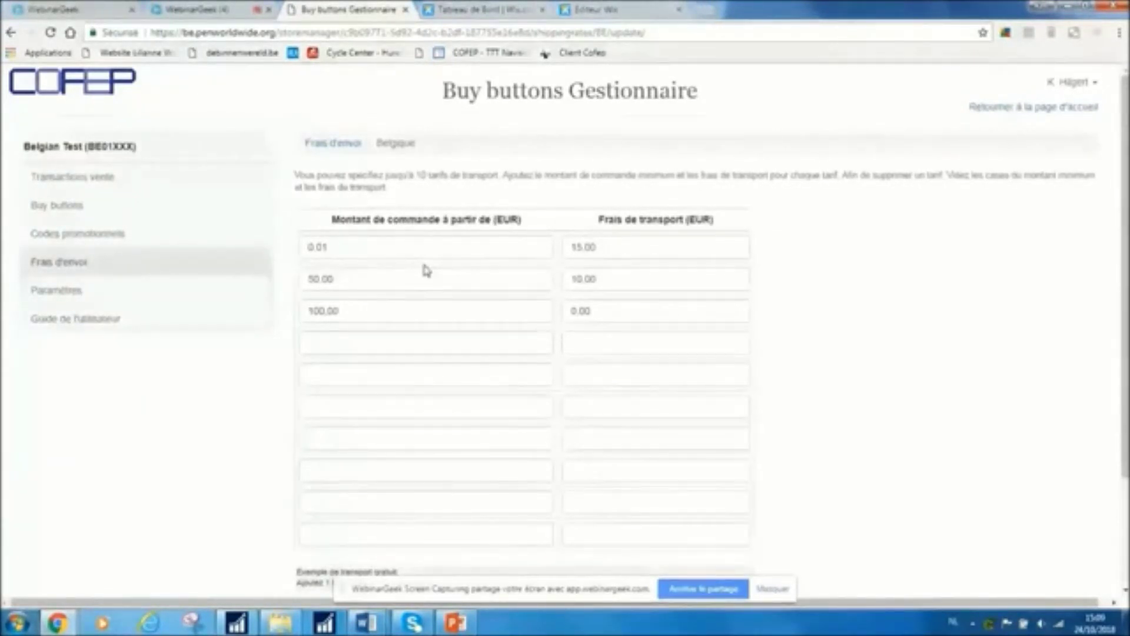
scroll(429, 472, "down", 3)
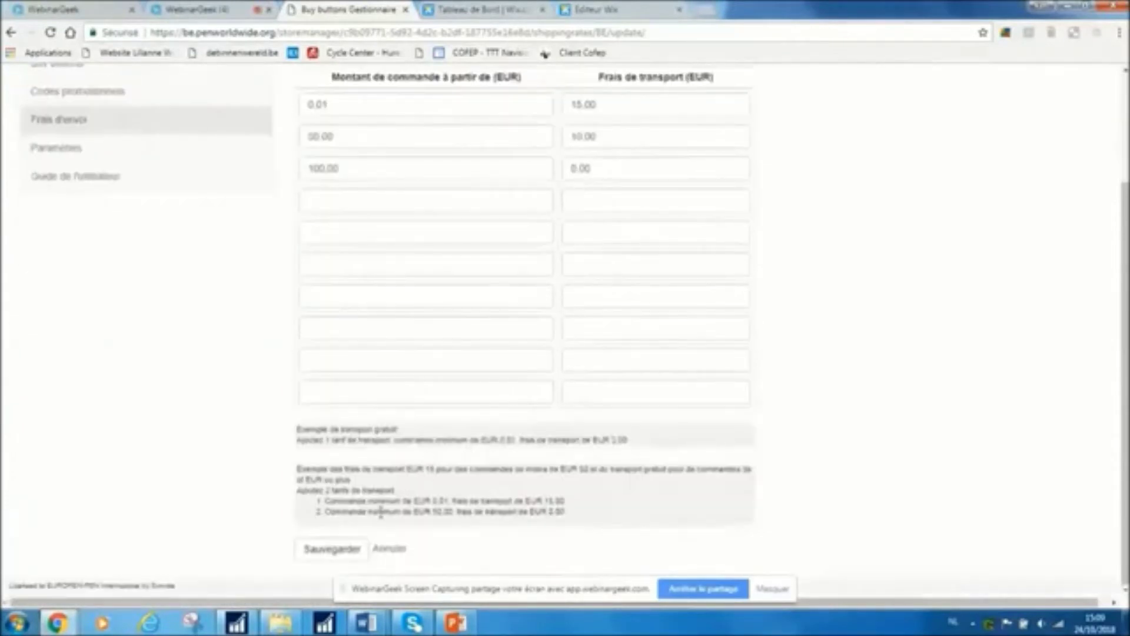
left_click(364, 549)
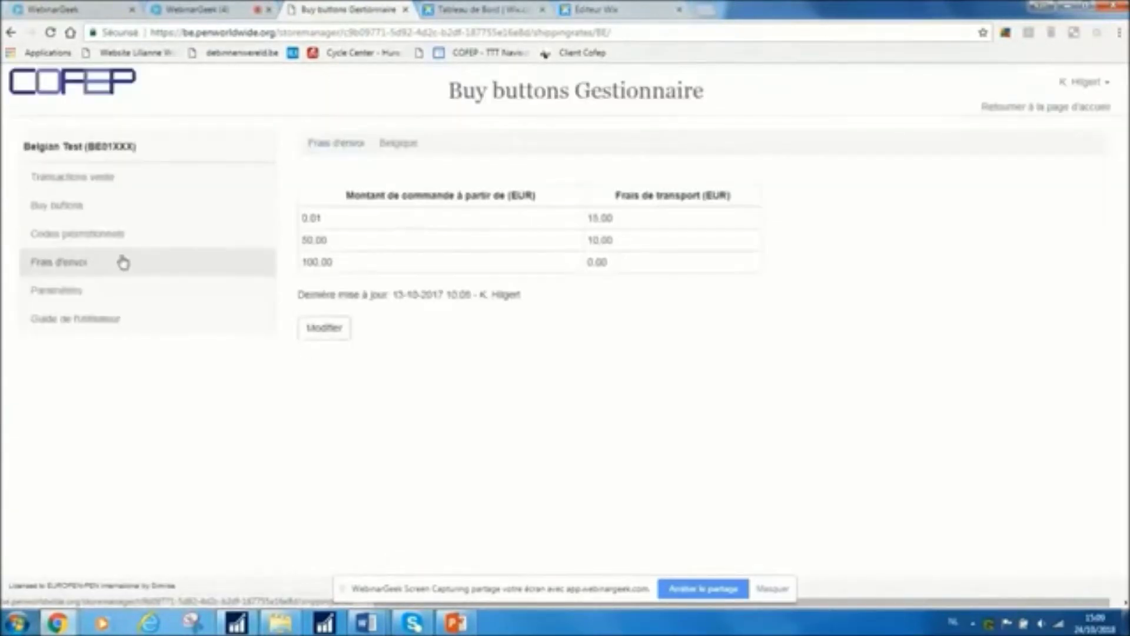
left_click(75, 292)
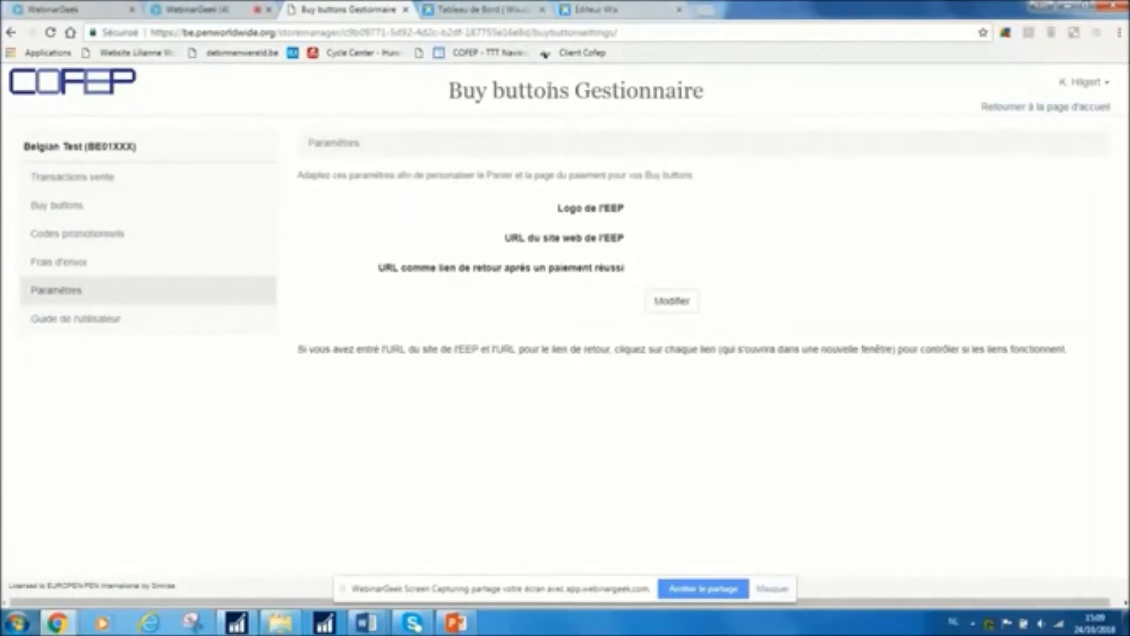
left_click(502, 12)
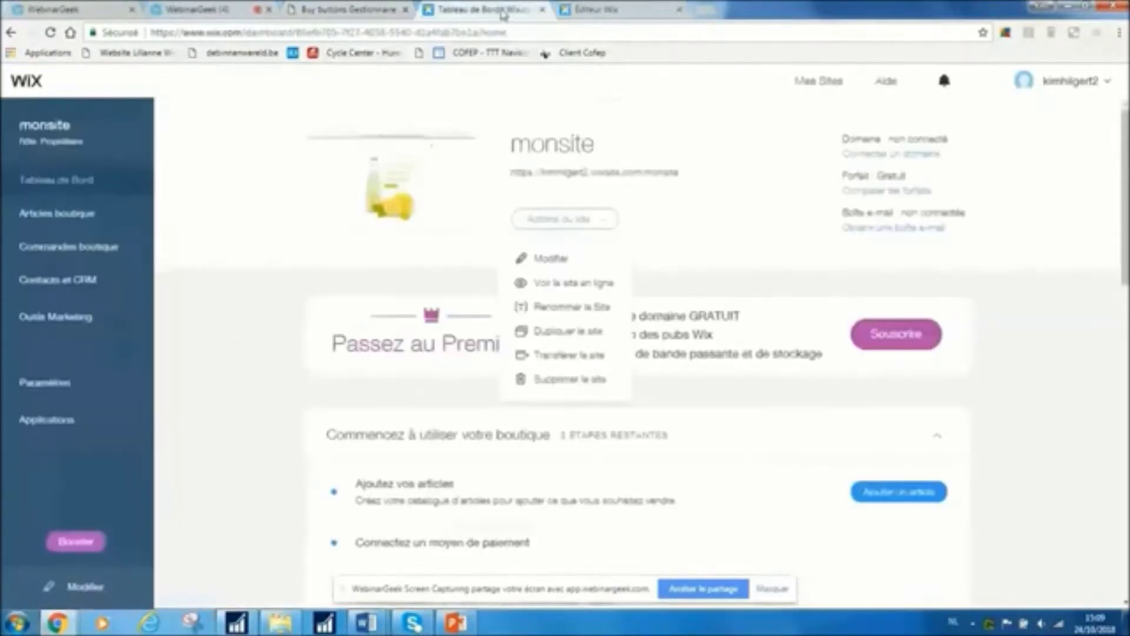
Open monsite in the Wix Editor, close the duplicate editor tab, and scroll to the juice section
left_click(552, 265)
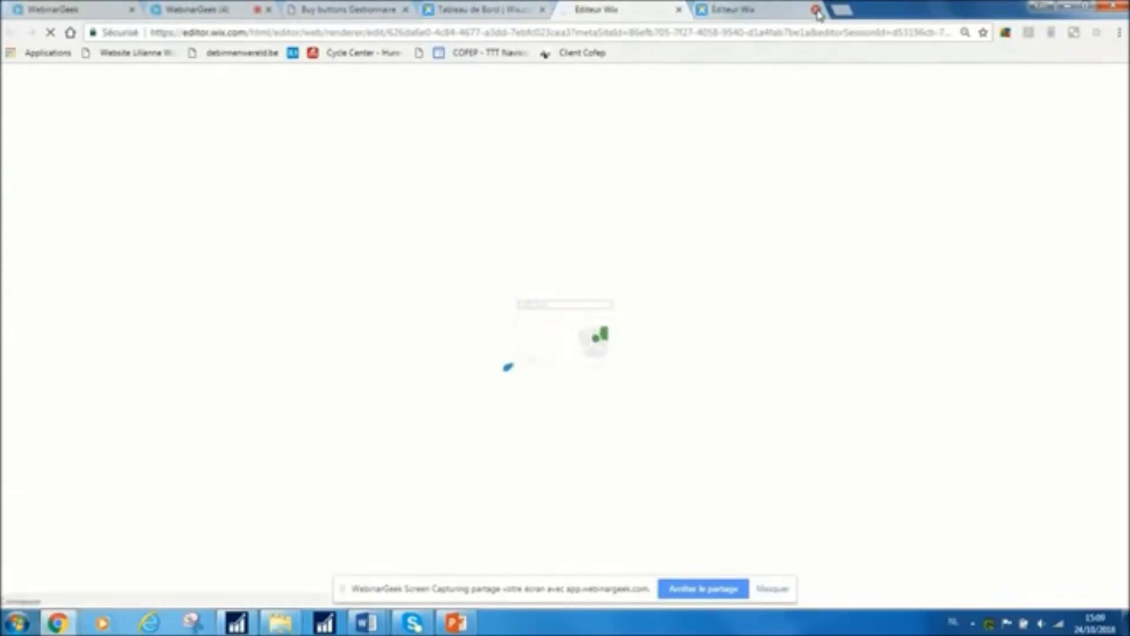
left_click(815, 10)
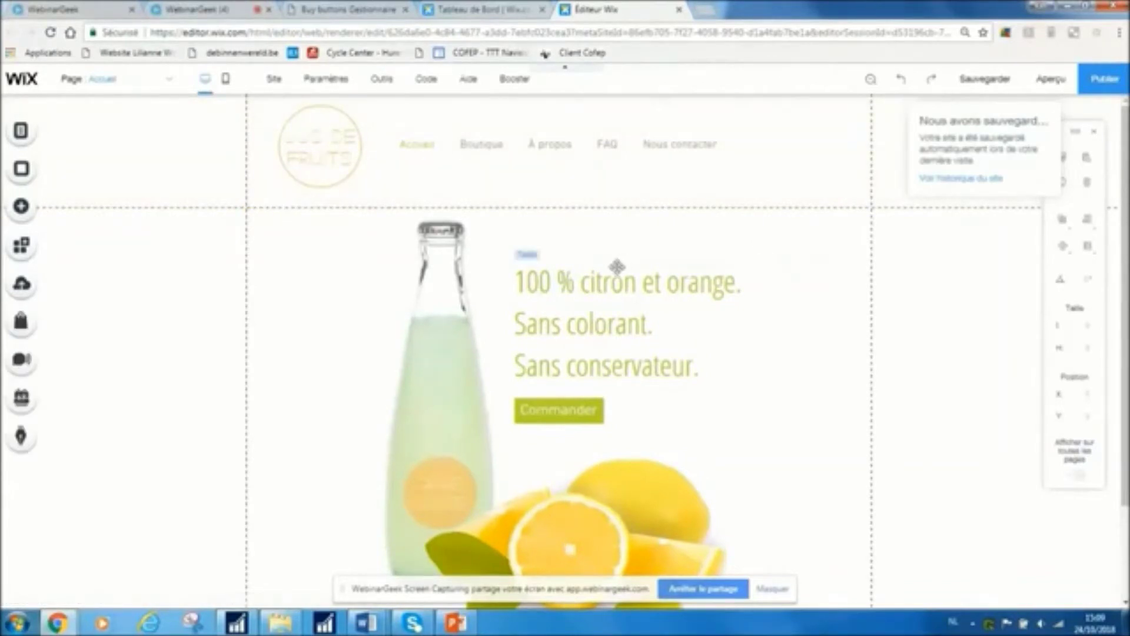
scroll(771, 394, "down", 2)
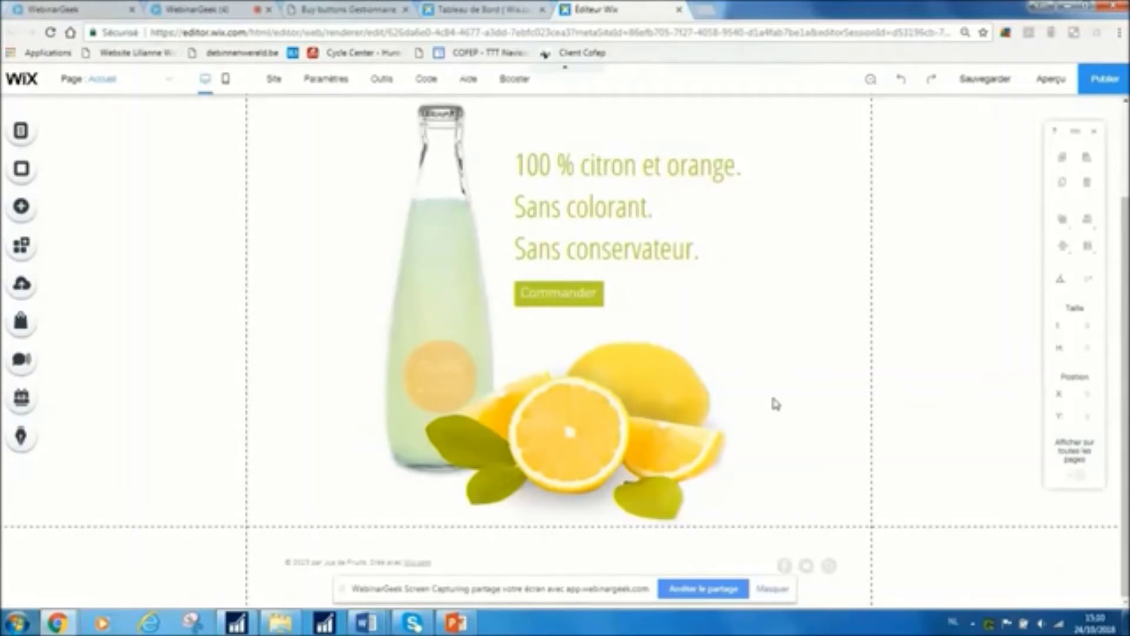
Add a button from Ajouter > Bouton to the right of Commander and open its link settings
left_click(588, 295)
left_click(650, 313)
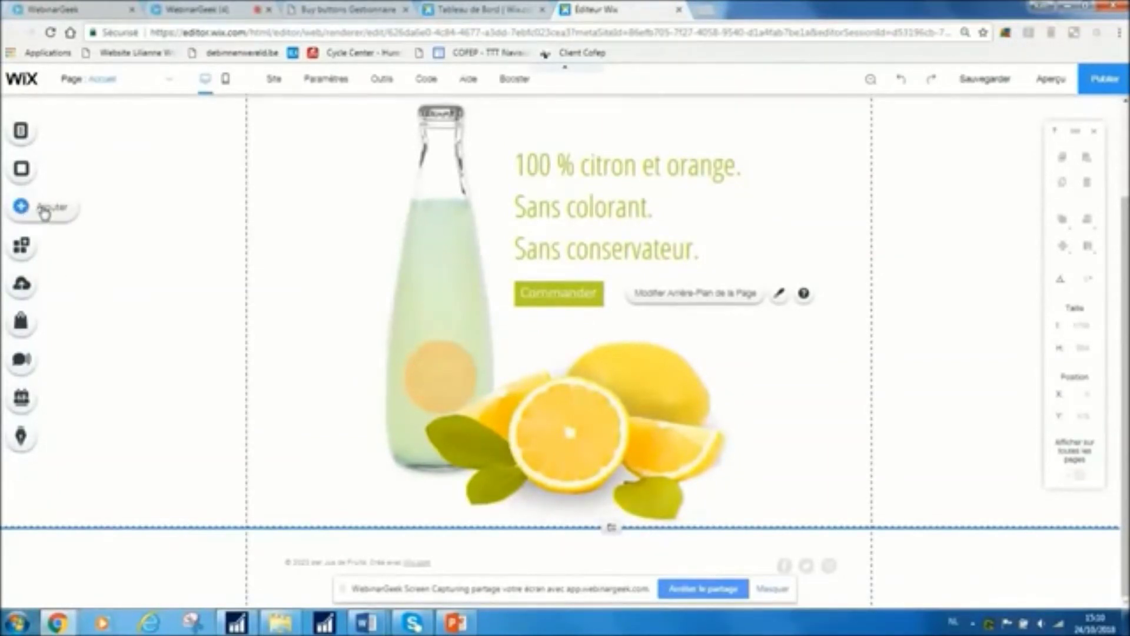
left_click(44, 212)
left_click(70, 259)
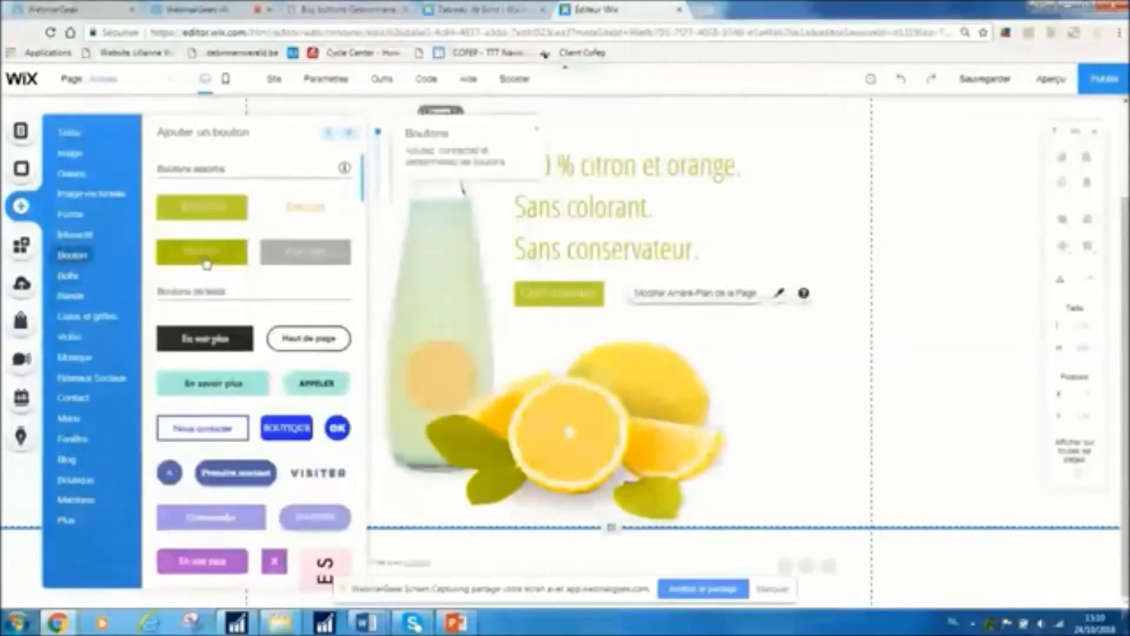
left_click(200, 254)
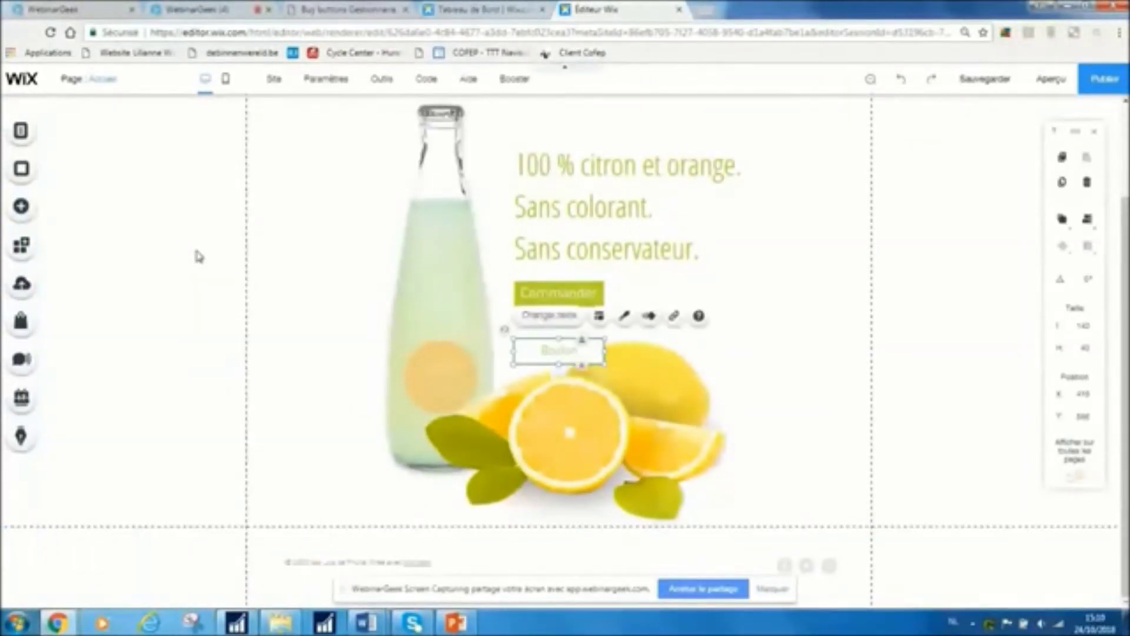
left_click_drag(535, 353, 696, 299)
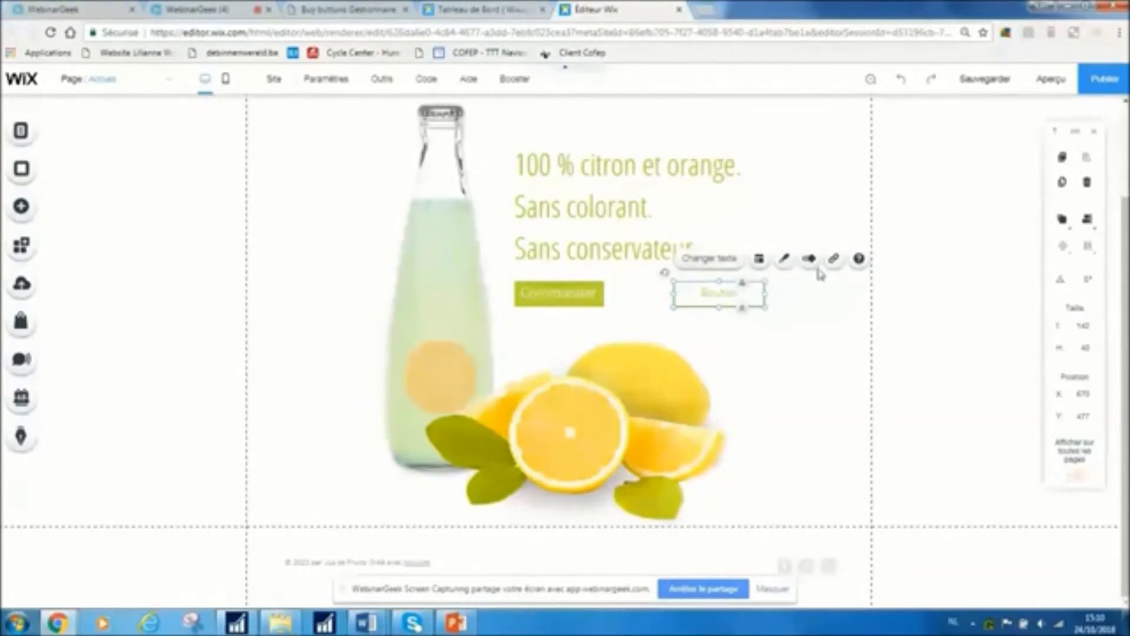
left_click(833, 261)
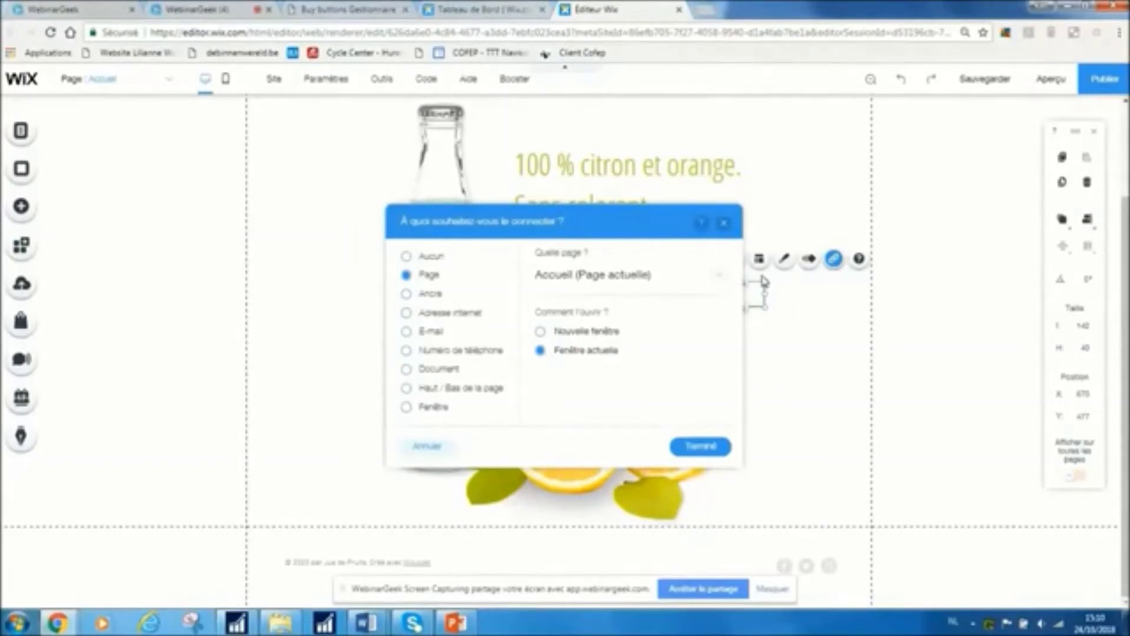
Link the new button to the pasted PEN buy-button web address, opening in a new window
left_click(720, 276)
left_click(406, 315)
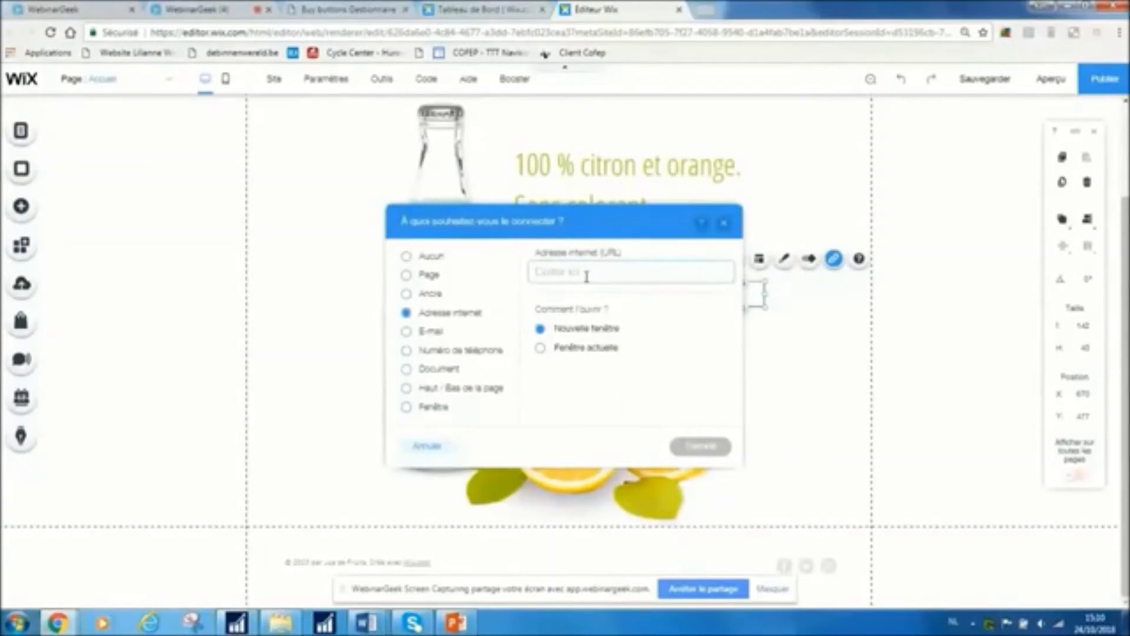
key("ctrl+v")
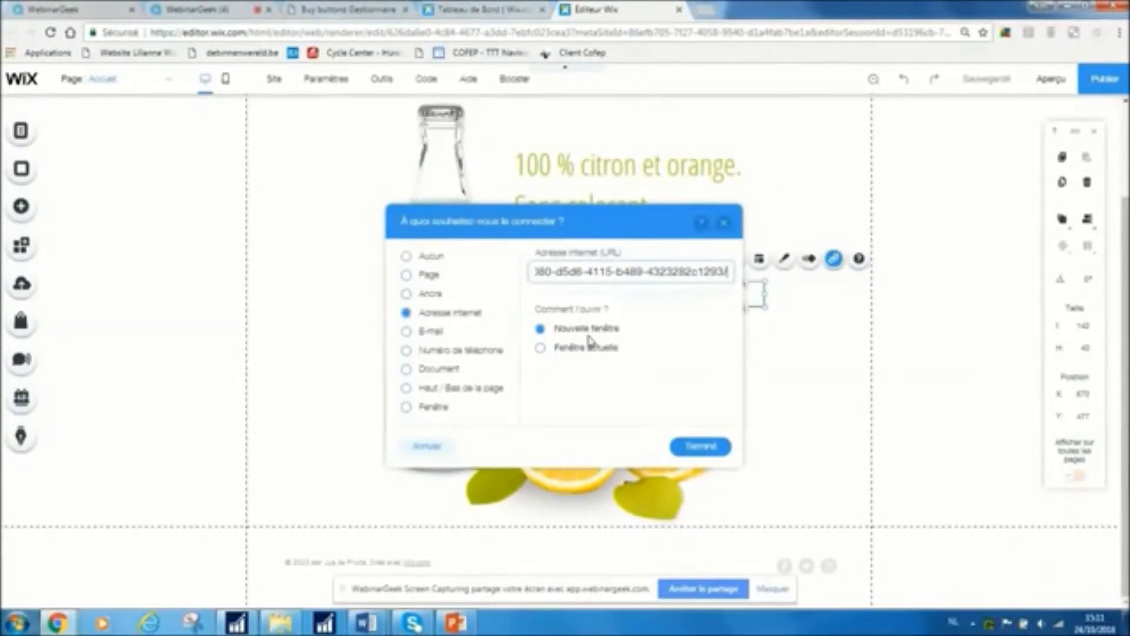
left_click(698, 448)
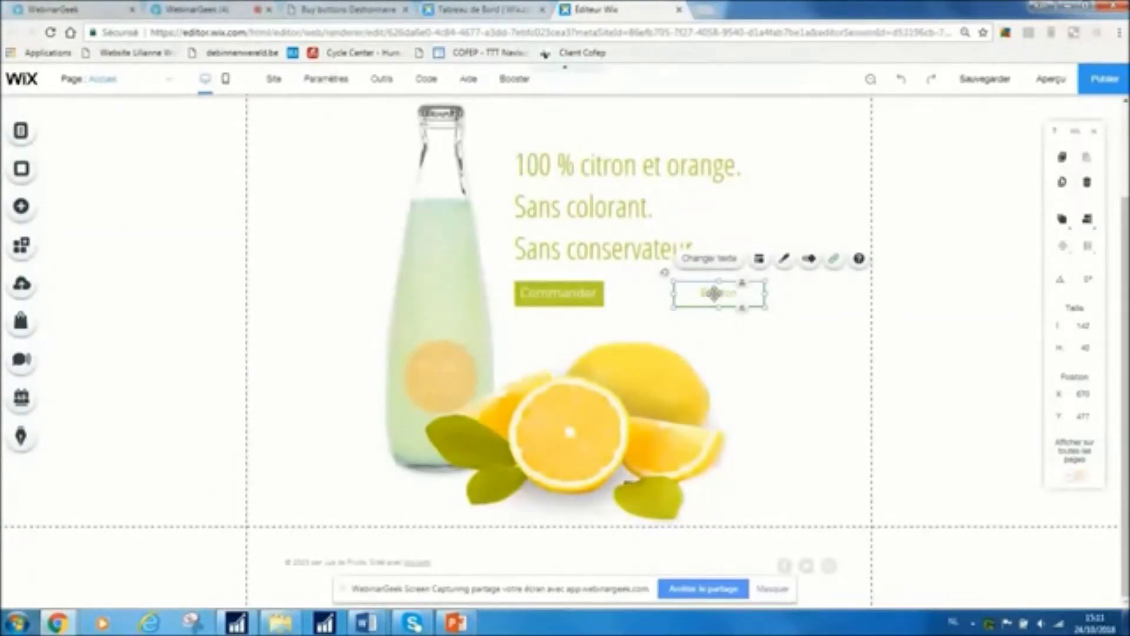
Change the new button's label from 'Bouton' to 'J'achète'
left_click(710, 263)
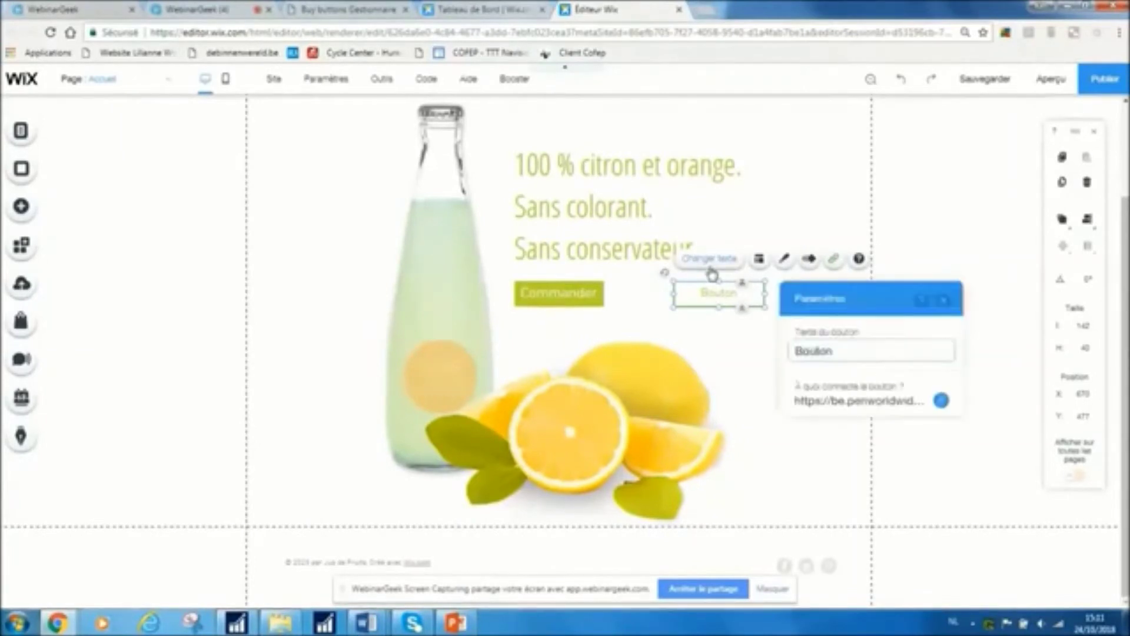
left_click(826, 349)
key("BackSpace")
key("BackSpace")
key("BackSpace")
key("BackSpace")
key("BackSpace")
key("BackSpace")
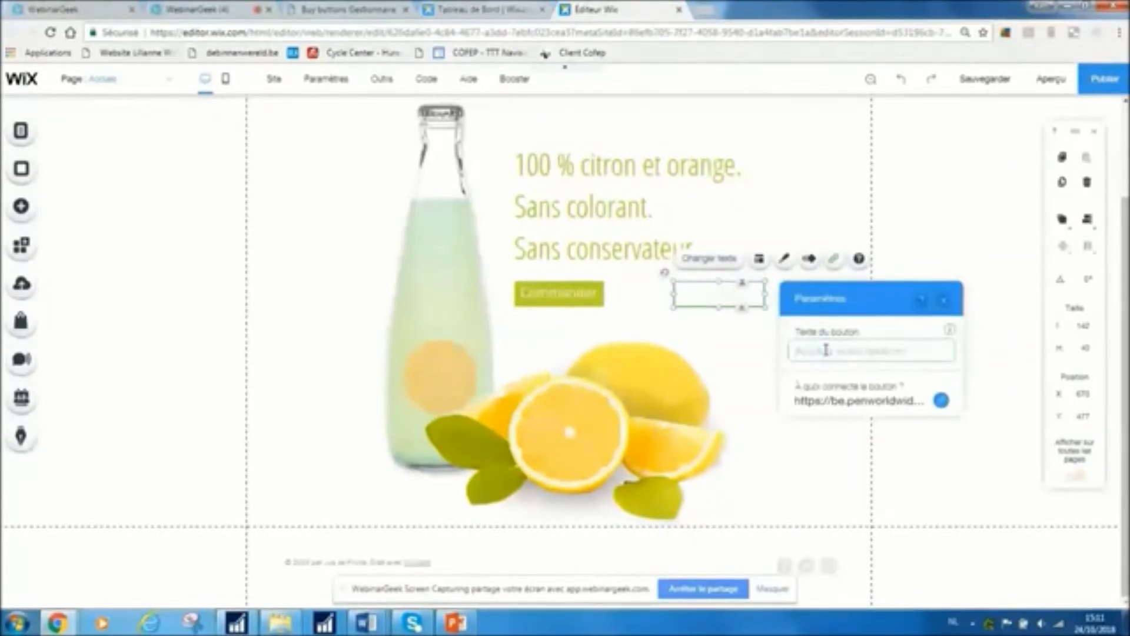
type("J'achè")
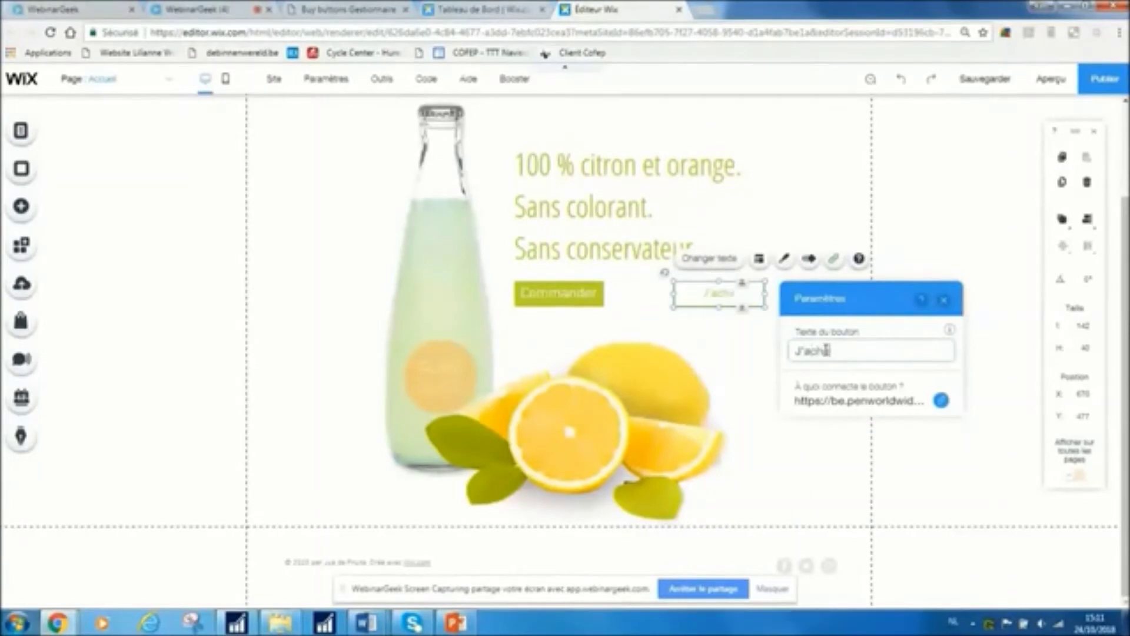
type("te")
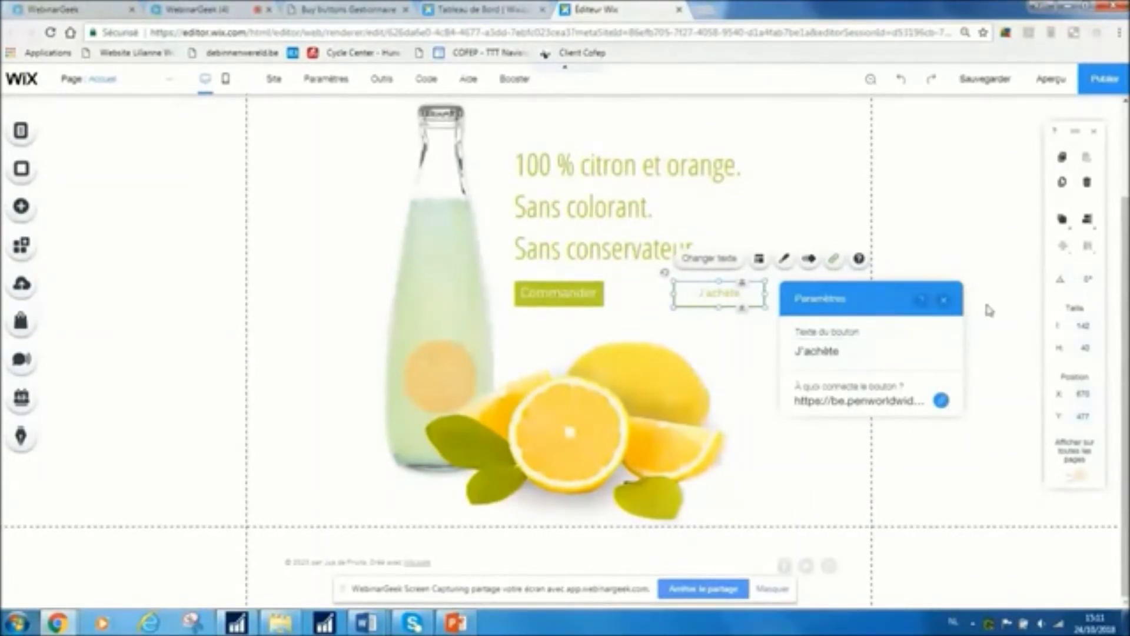
left_click(946, 300)
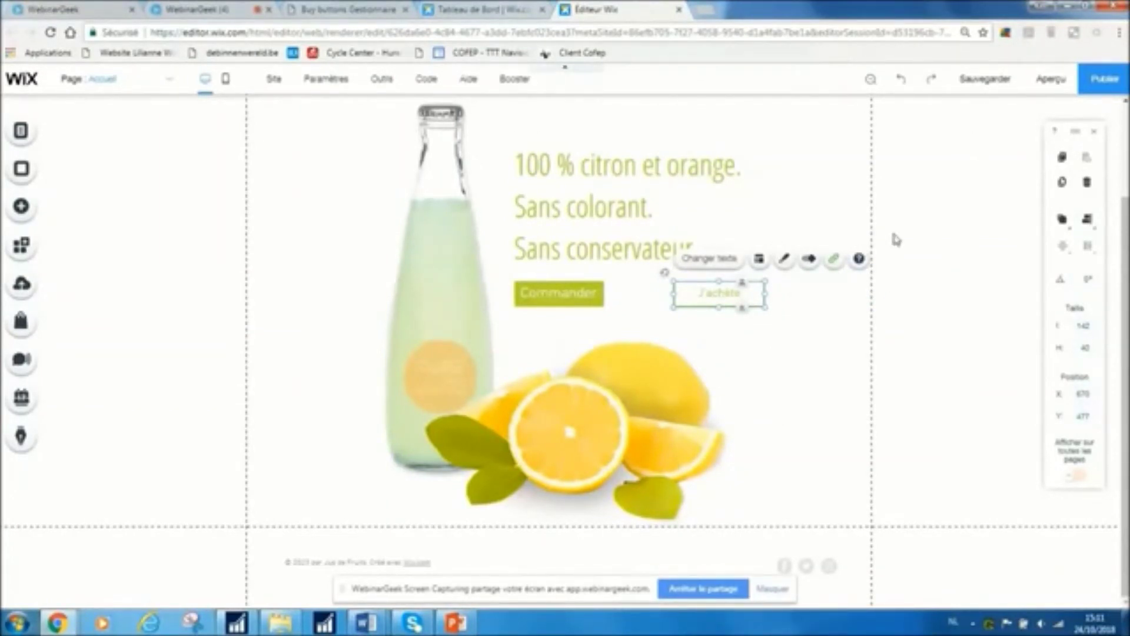
Publish monsite, view it live, and click J'achète to reach the PEN cart with Fer à repasser
left_click(1107, 85)
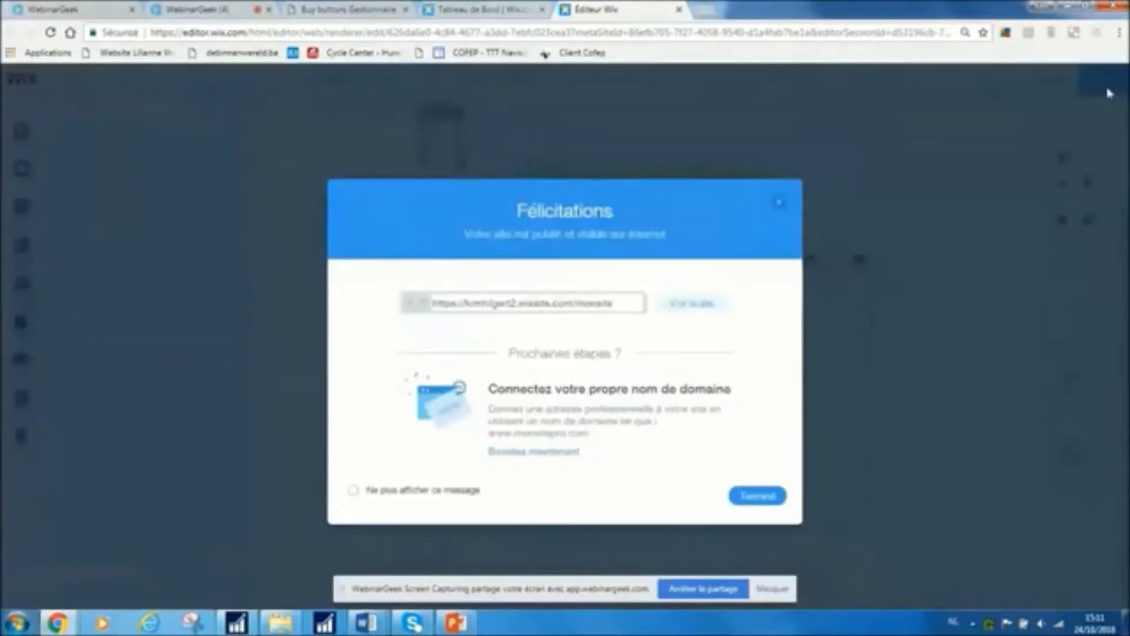
left_click(724, 304)
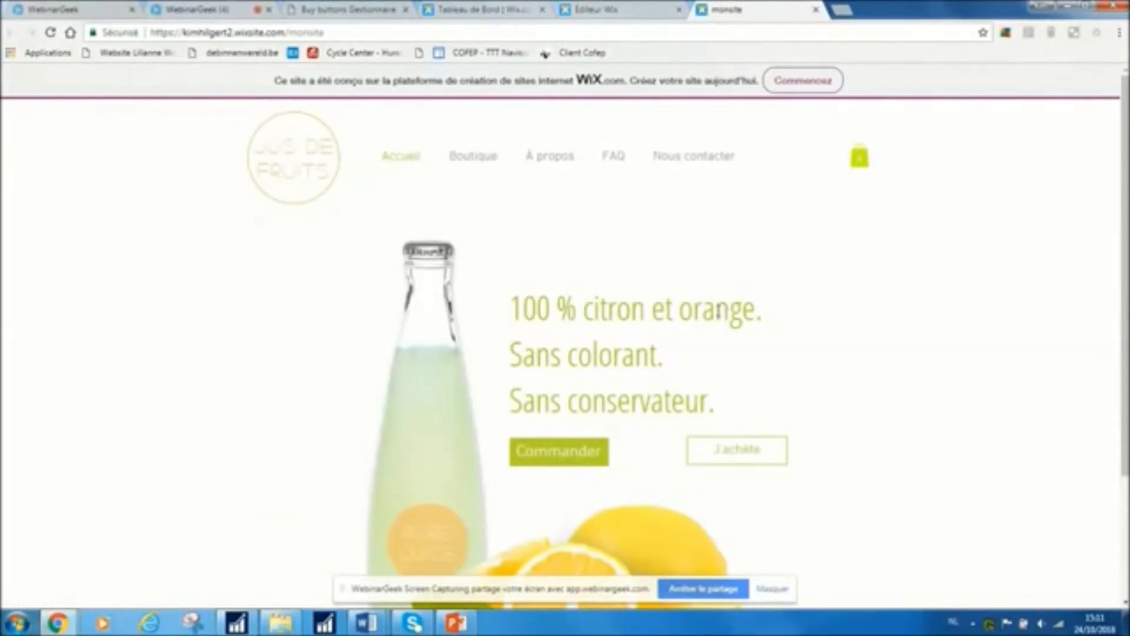
scroll(648, 353, "down", 1)
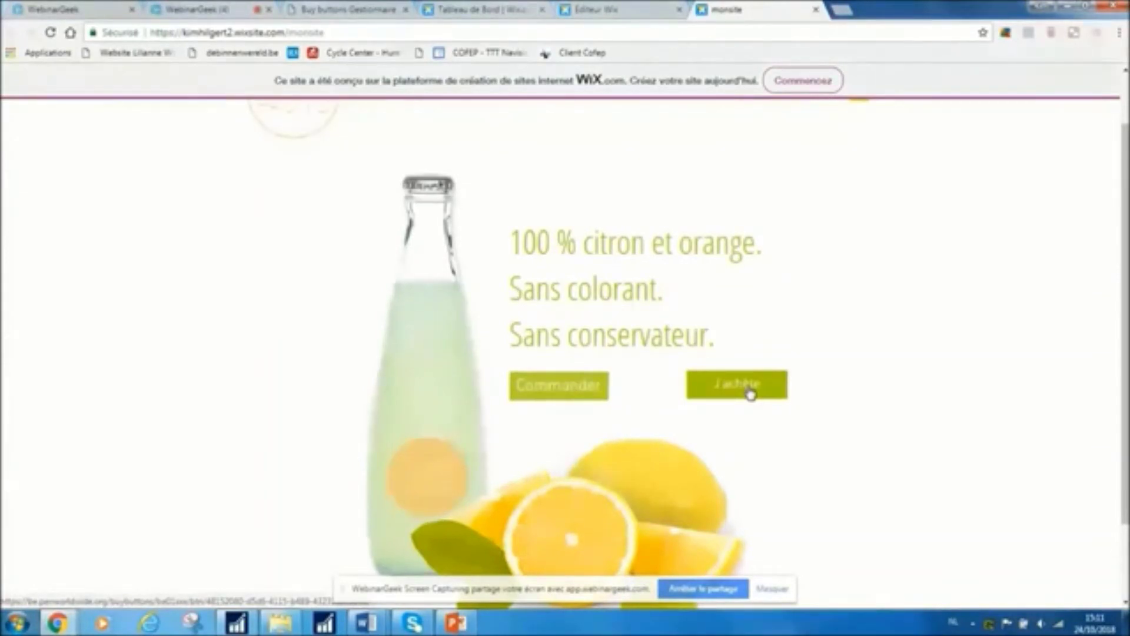
left_click(751, 393)
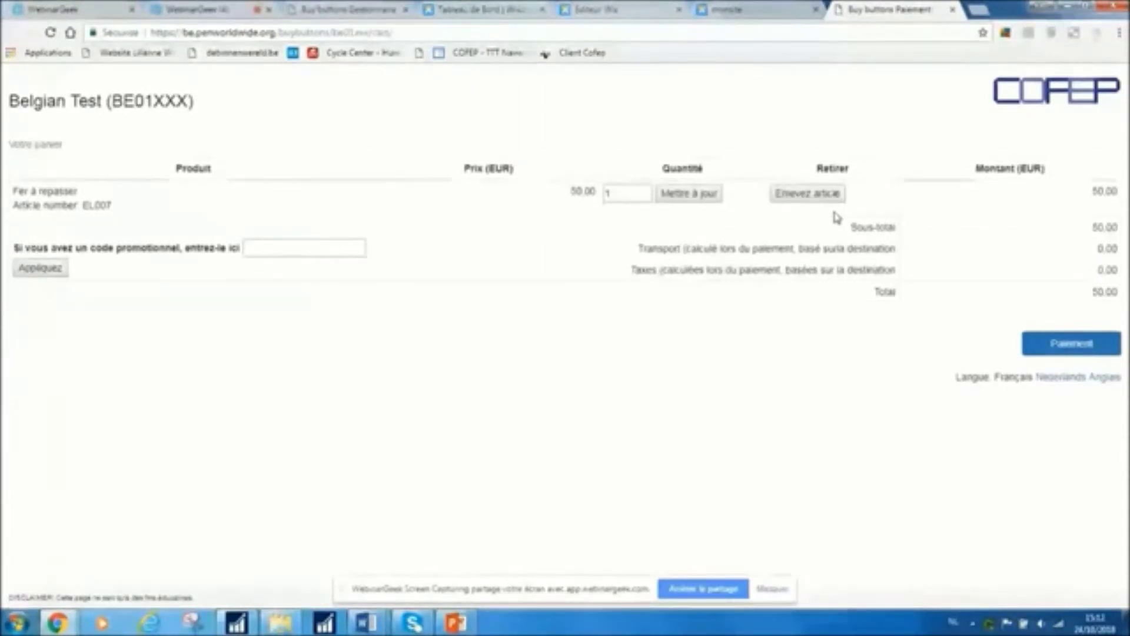
Try promo code BELFAIR2018, remove it when rejected, and continue to Paiement for the 50,00 EUR order
left_click(318, 247)
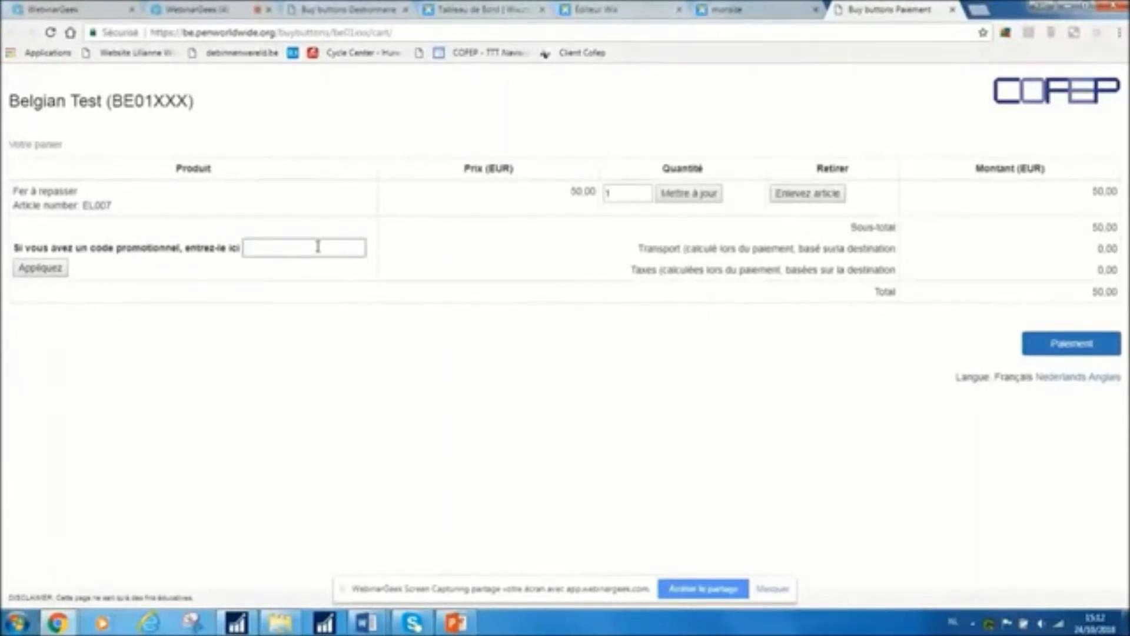
type("BELF")
type("AI")
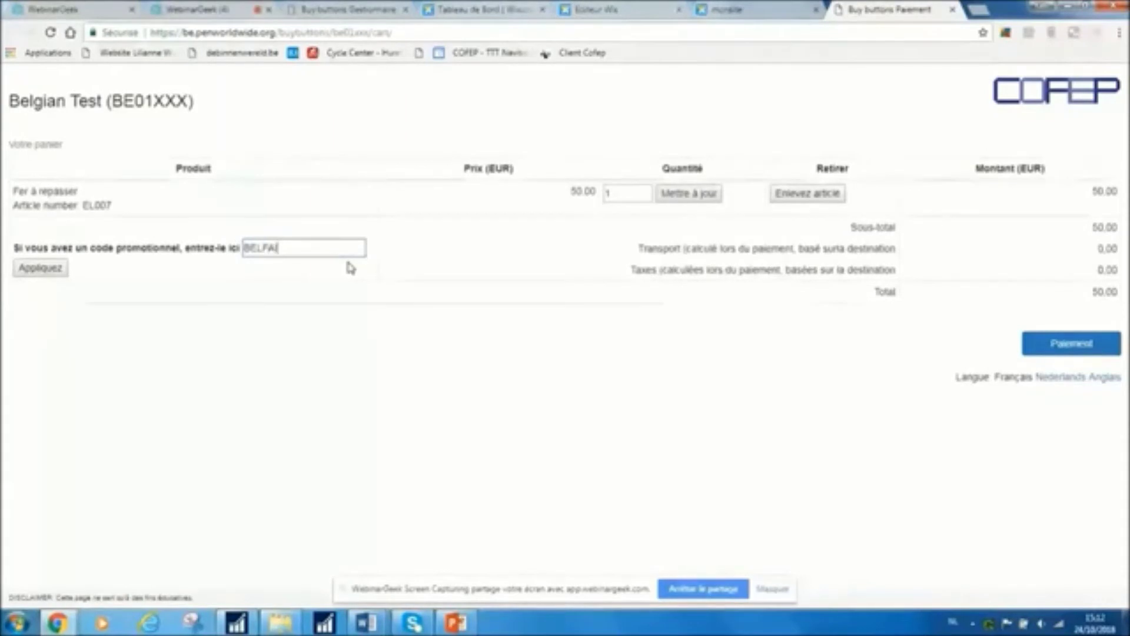
type("R2018")
left_click(39, 269)
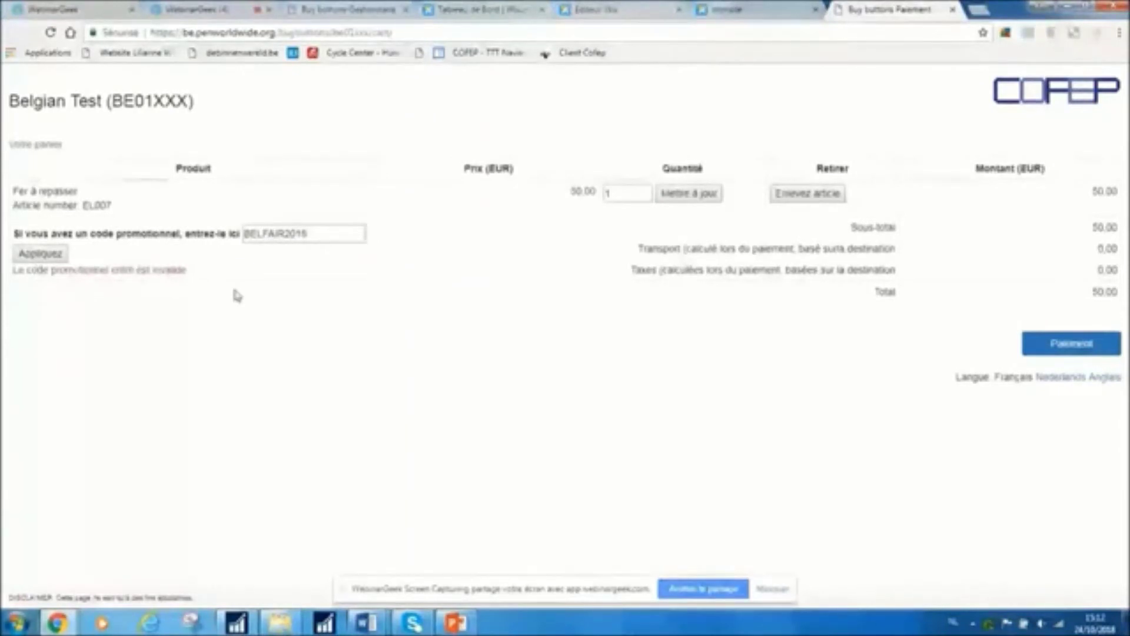
left_click(306, 234)
left_click_drag(307, 234, 234, 232)
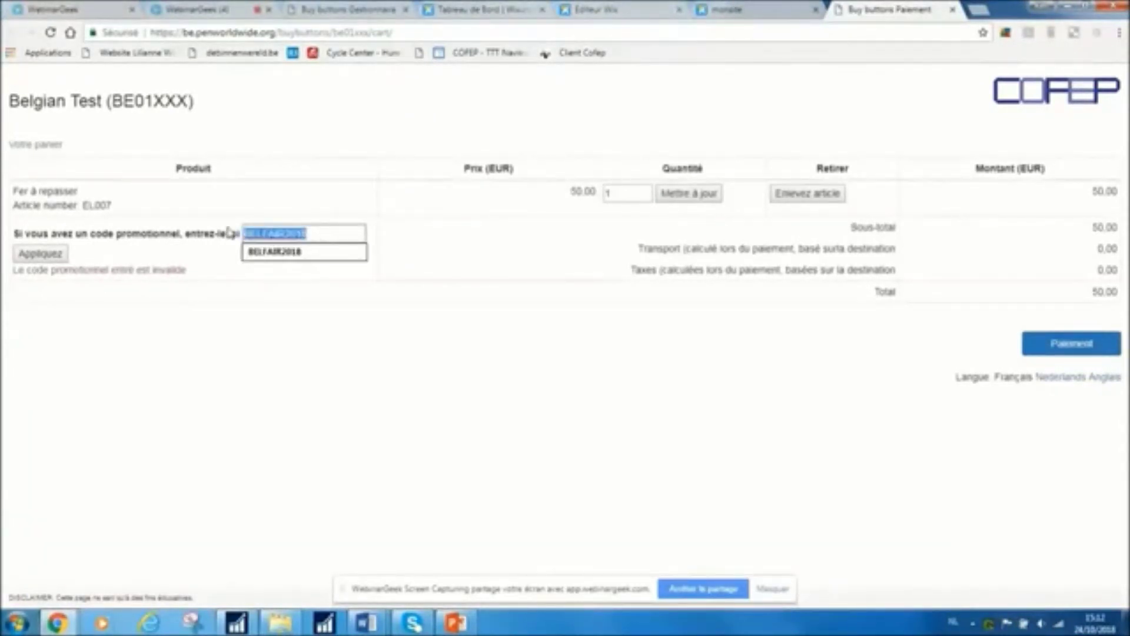
key("BackSpace")
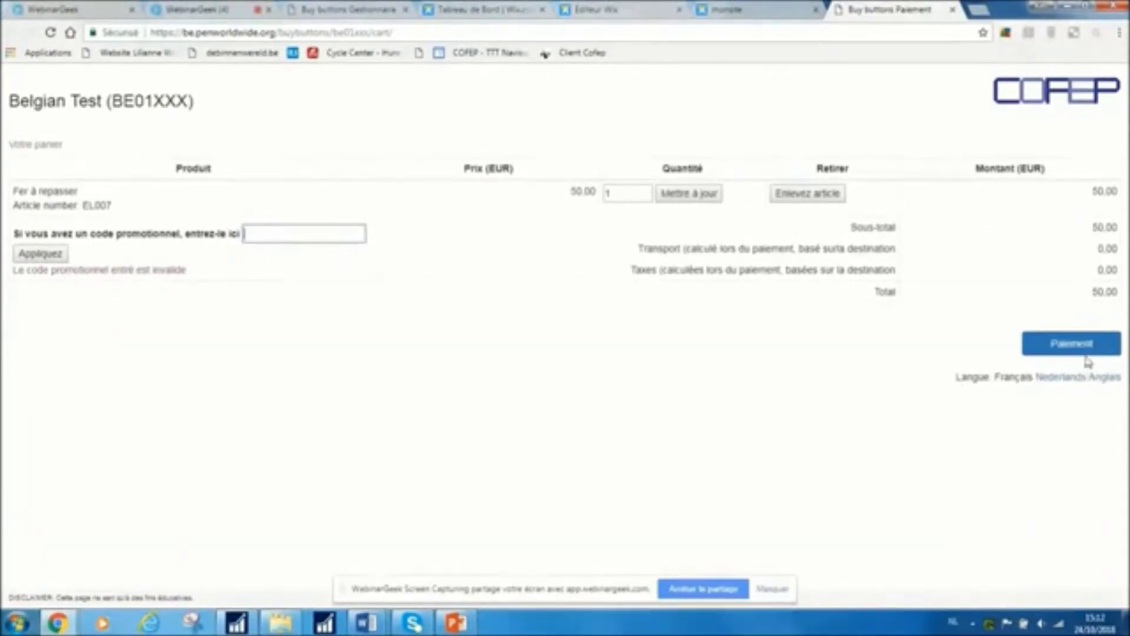
left_click(1083, 353)
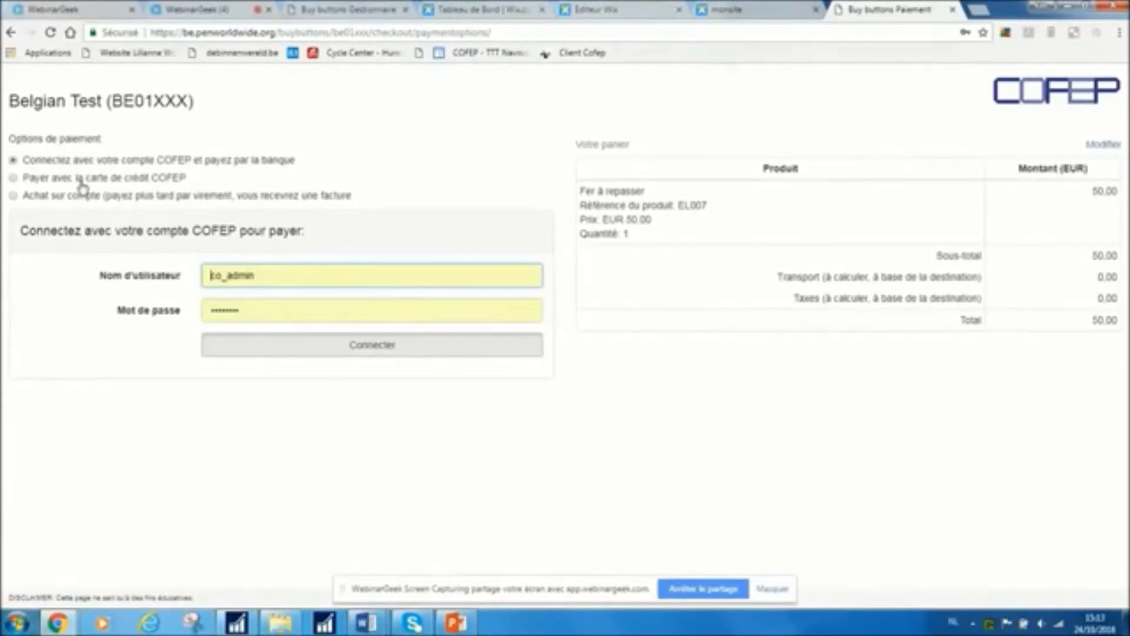
left_click(14, 178)
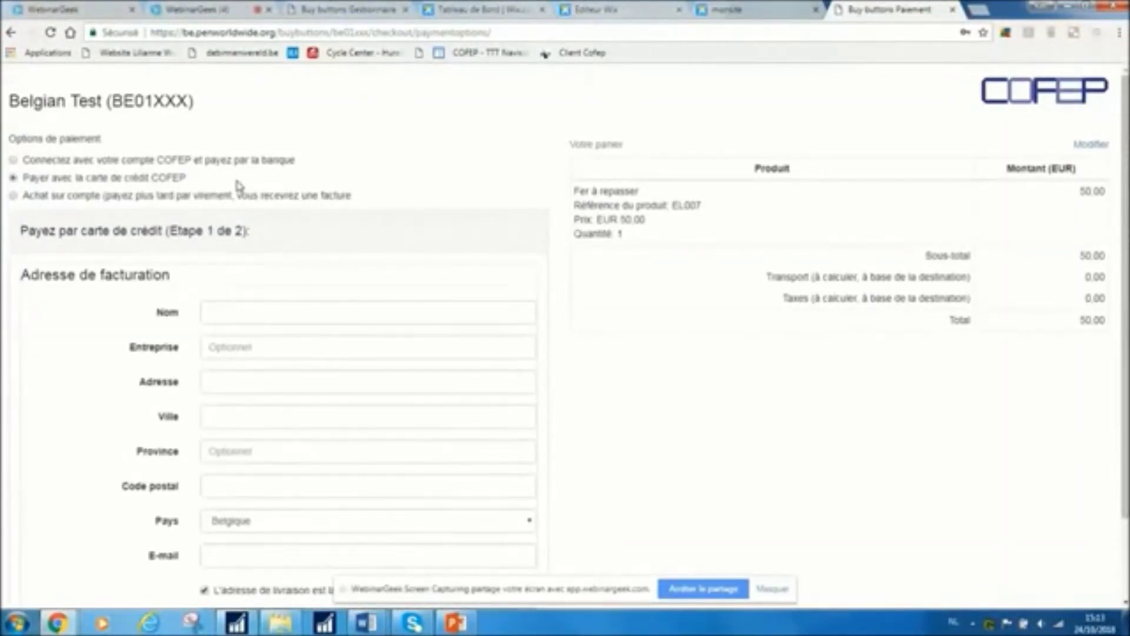
left_click(13, 196)
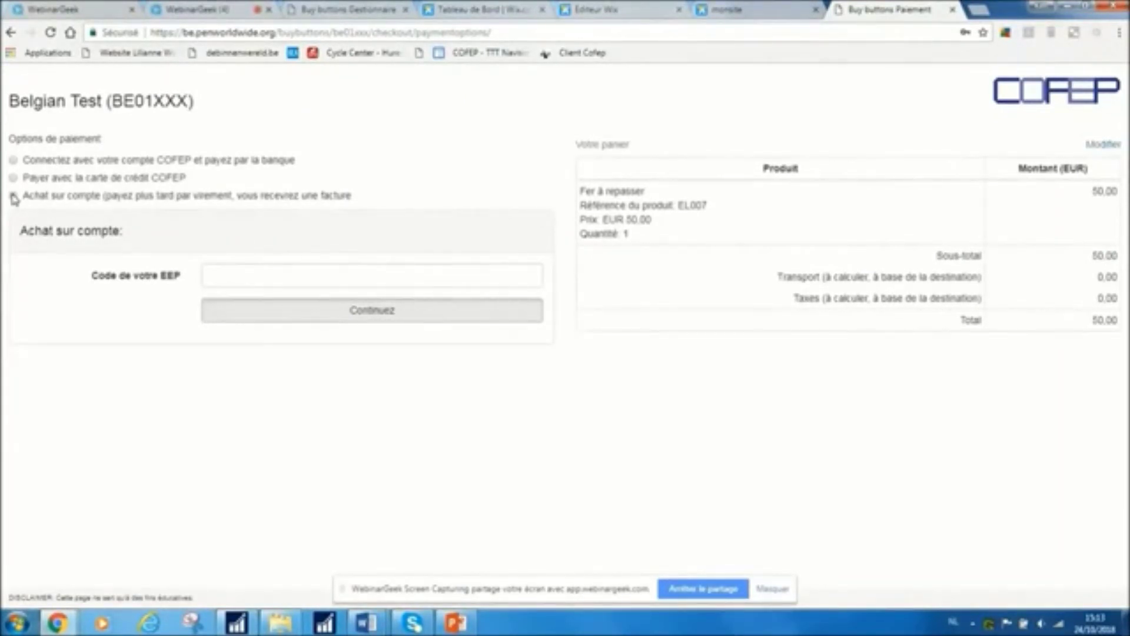
left_click(224, 276)
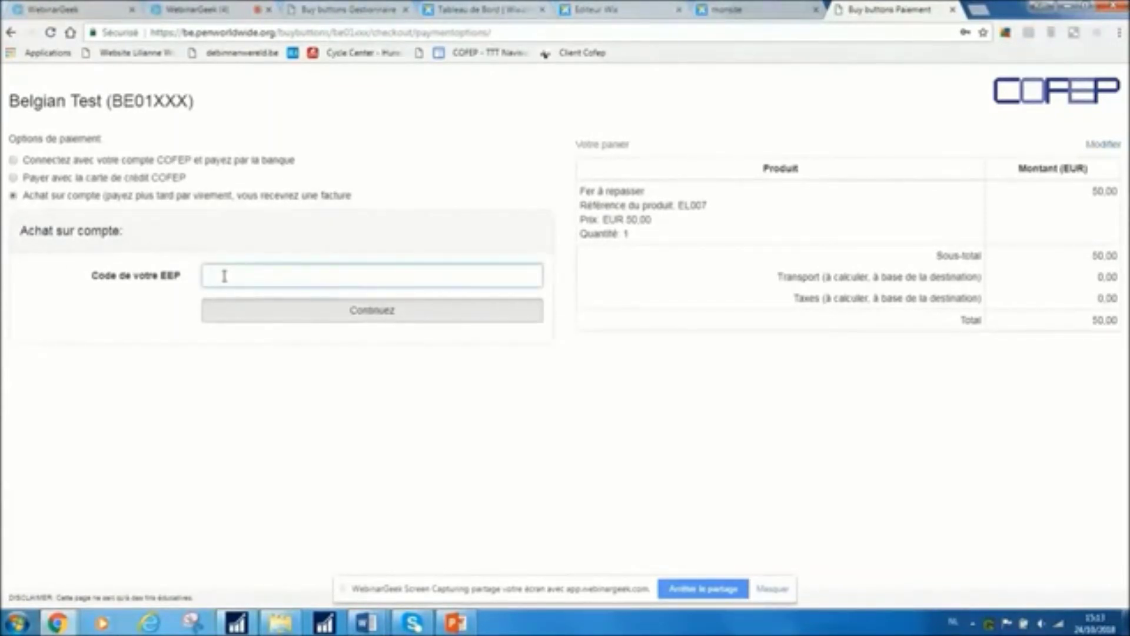
type("BE01ERG")
key("BackSpace")
key("BackSpace")
key("BackSpace")
key("BackSpace")
key("BackSpace")
key("BackSpace")
key("BackSpace")
left_click(12, 160)
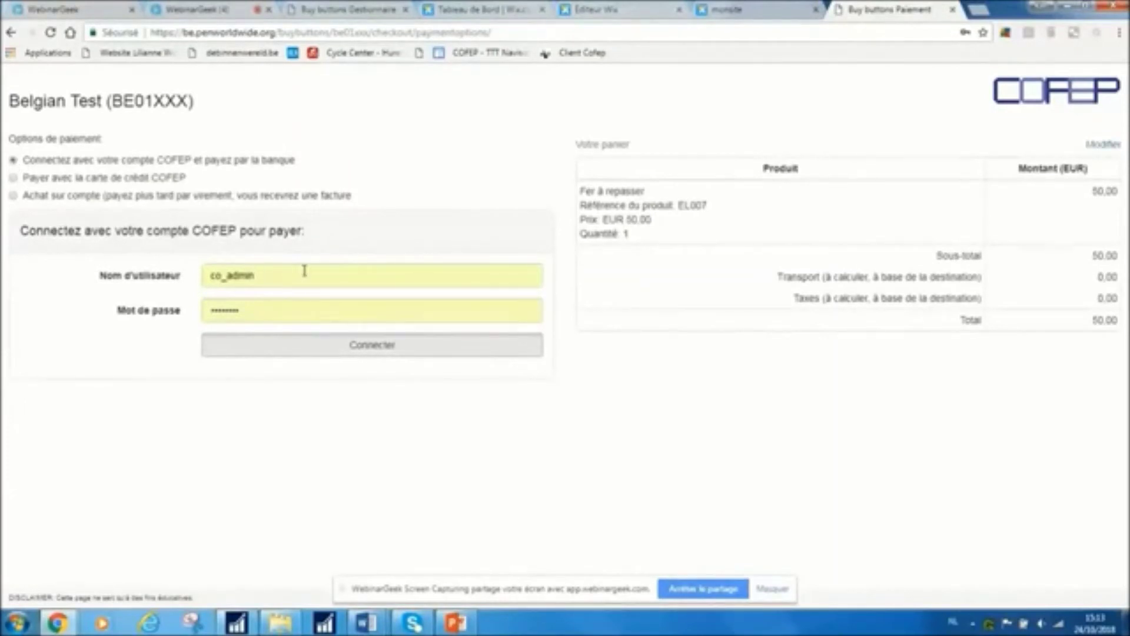
Replace the autofilled COFEP login with another saved test account's username and saved password
double_click(210, 277)
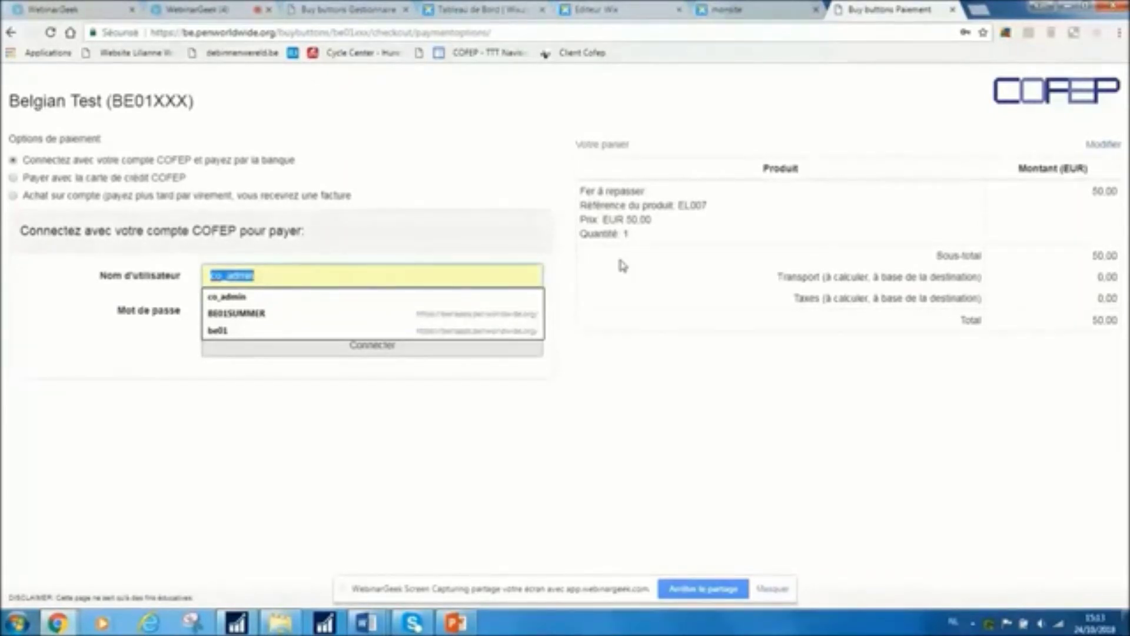
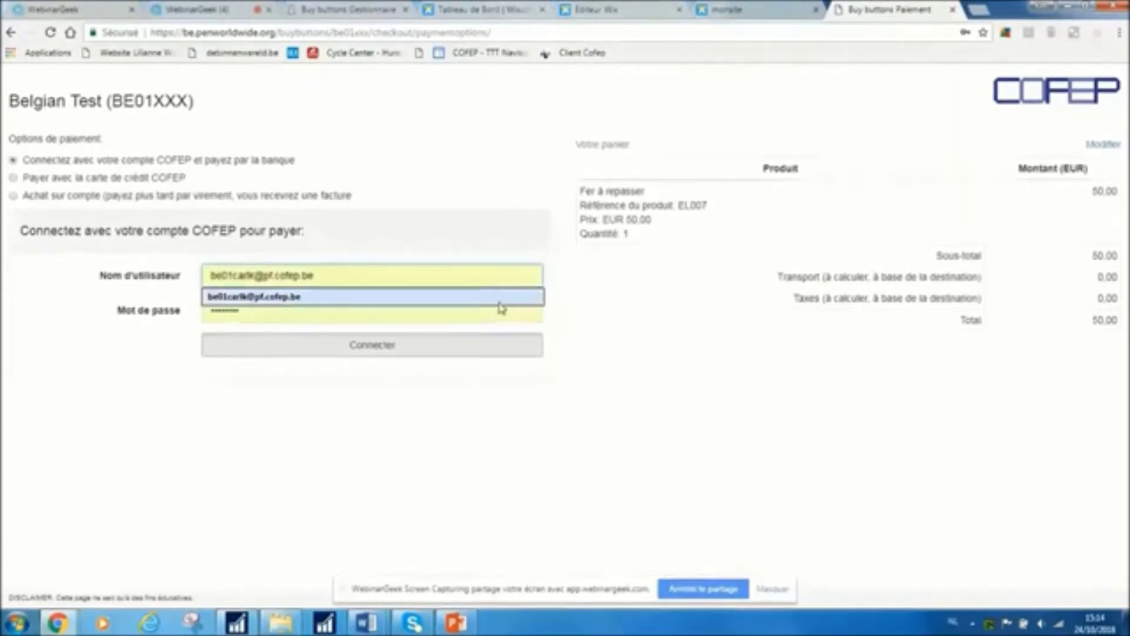
left_click(498, 298)
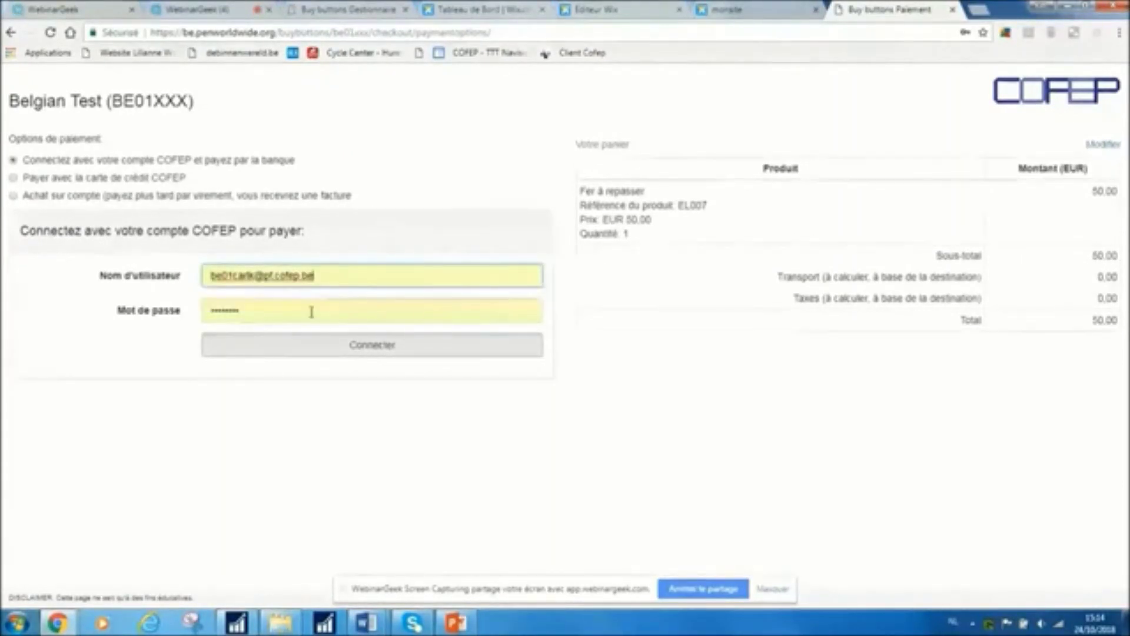
double_click(270, 312)
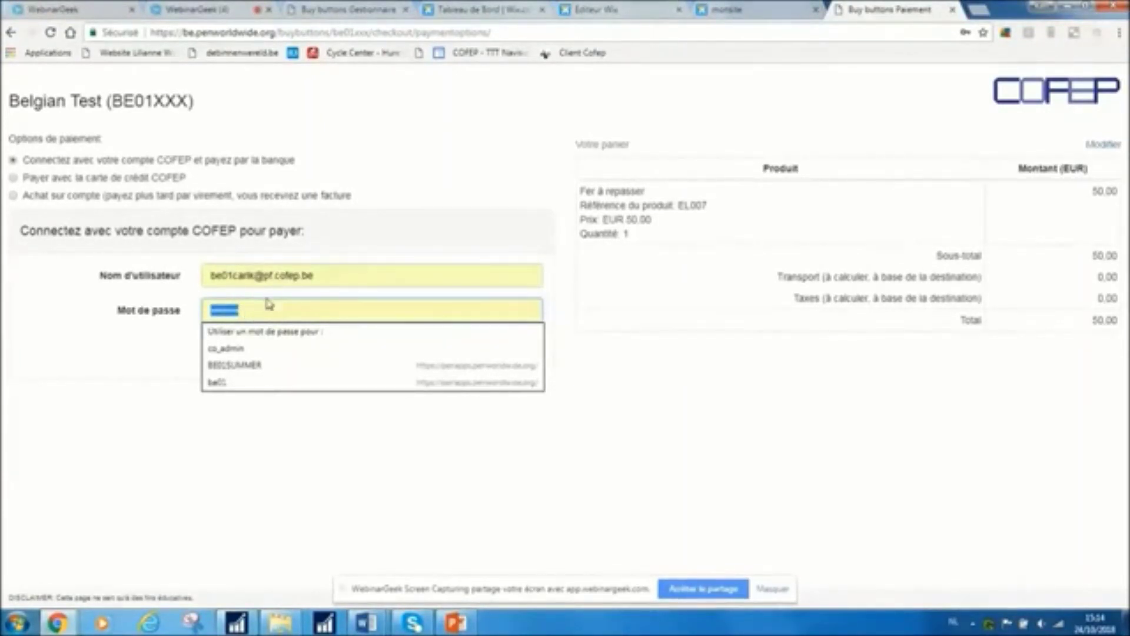
left_click(633, 465)
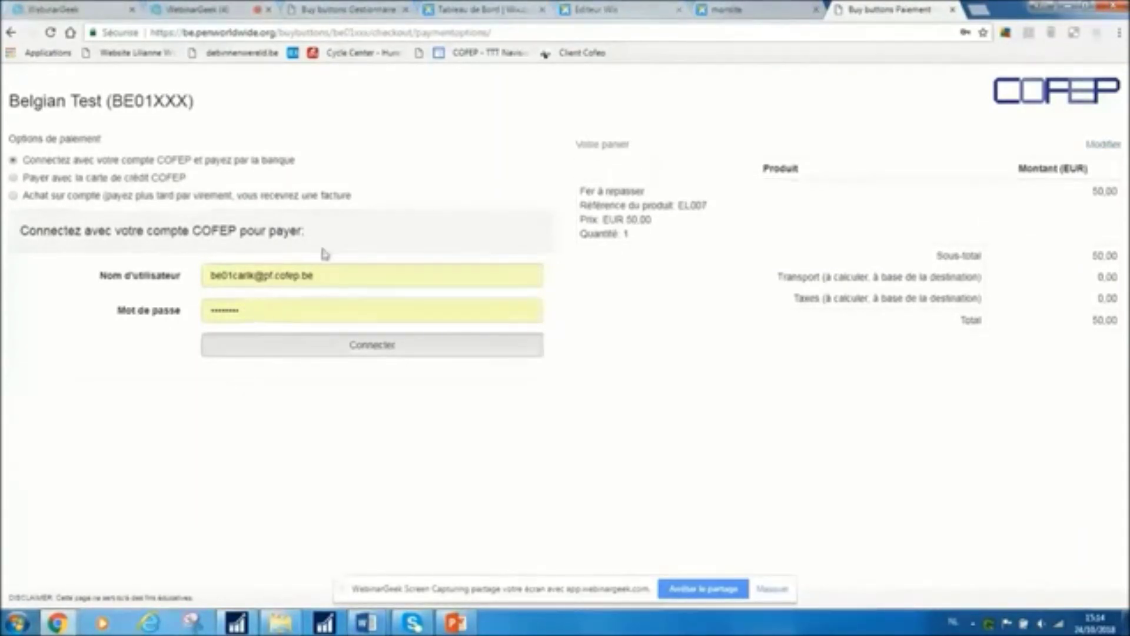
Select 'Payer avec la carte de crédit COFEP', look over the billing form, then return to WebinarGeek
left_click(13, 177)
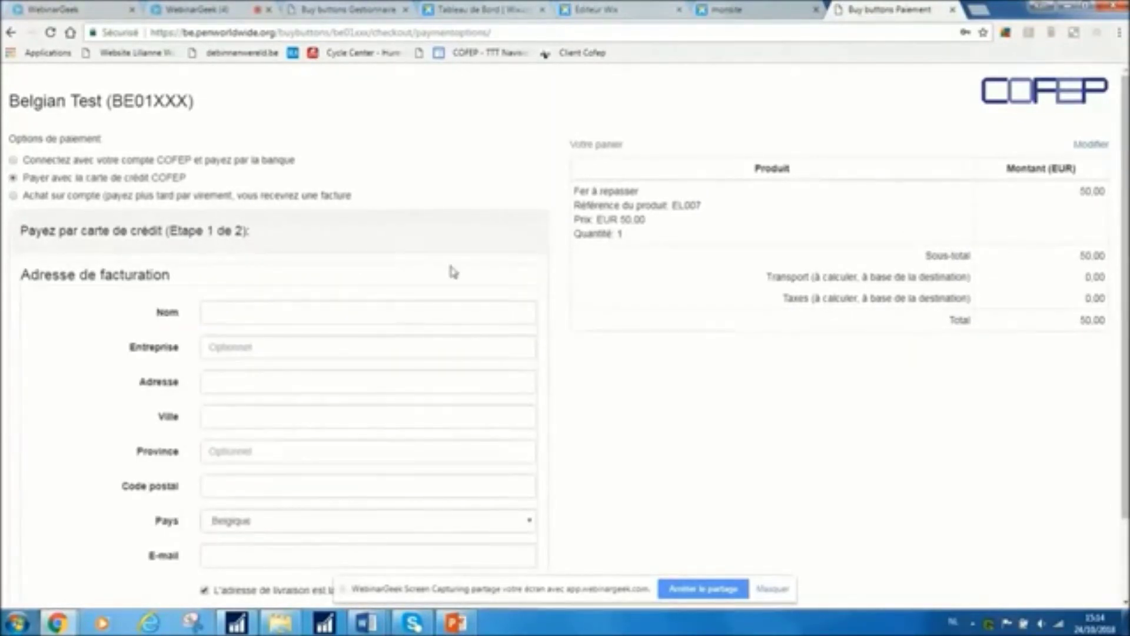
scroll(451, 267, "down", 1)
scroll(453, 272, "down", 2)
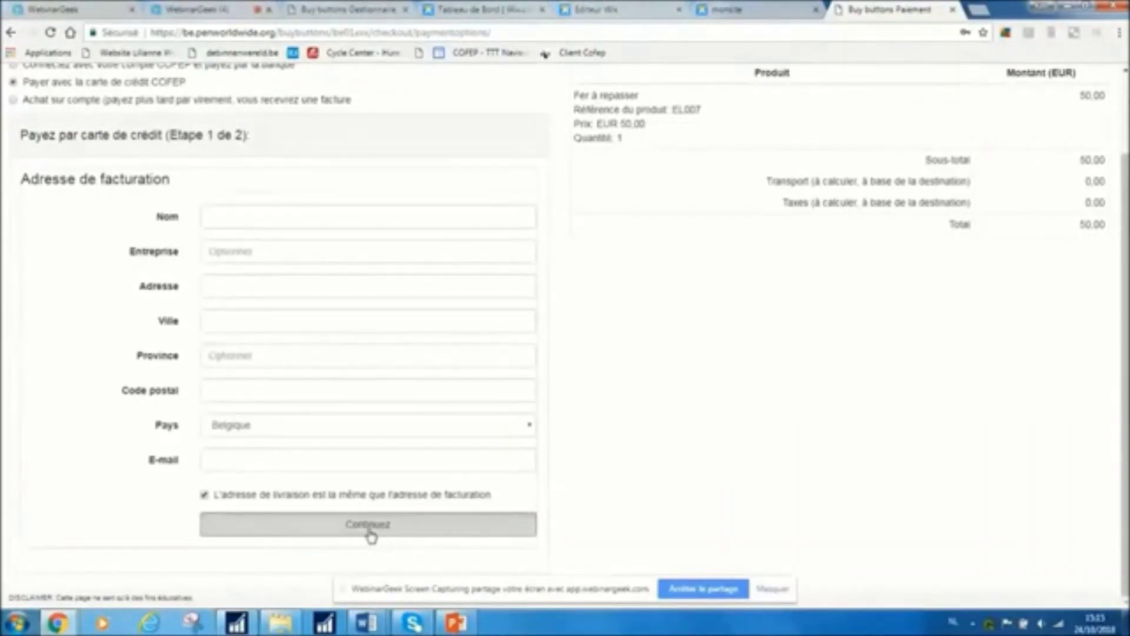
scroll(371, 536, "up", 2)
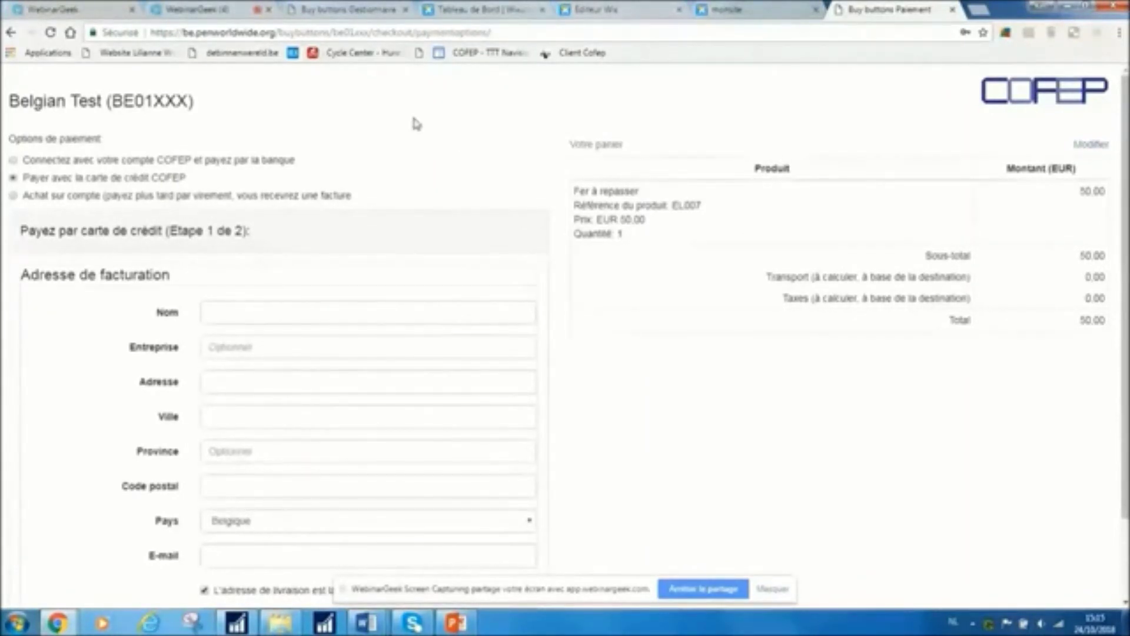
left_click(247, 8)
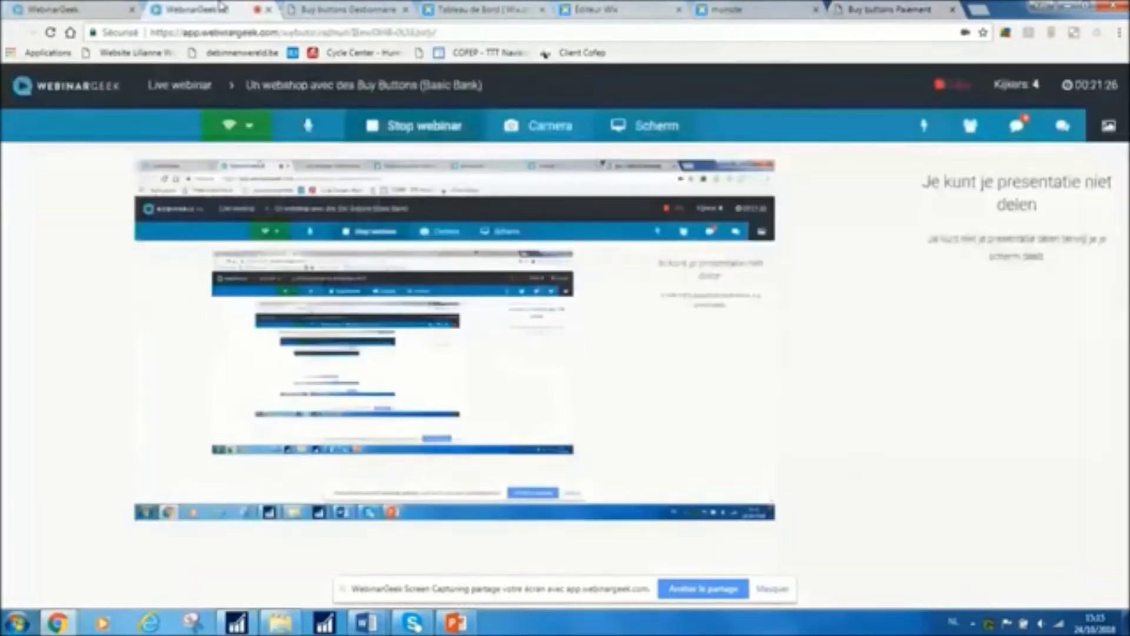
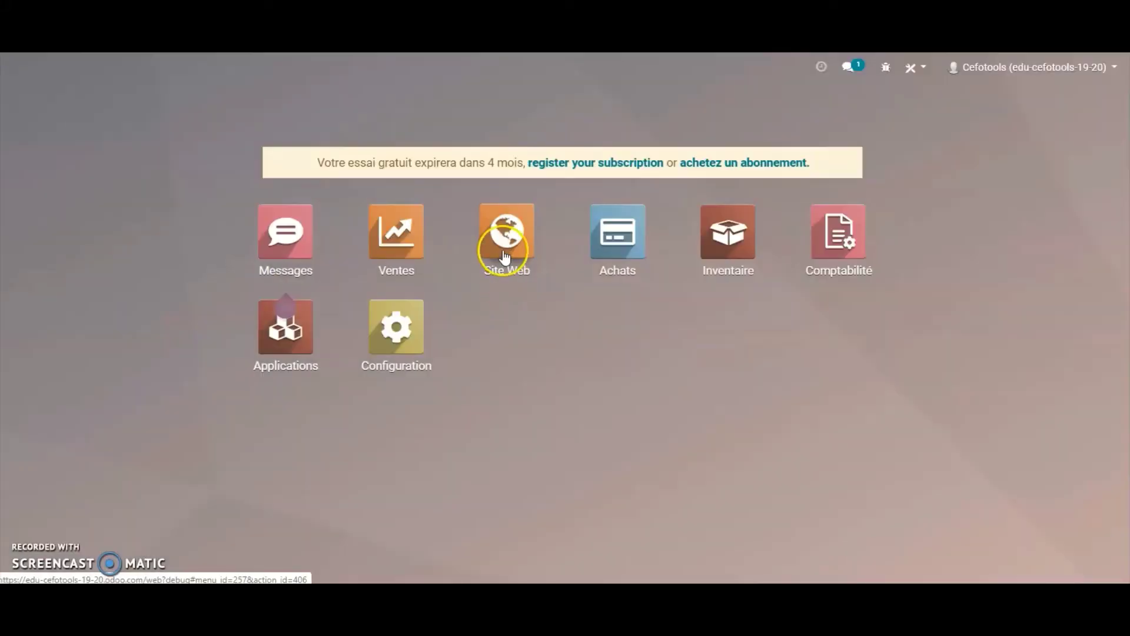
Create a new payment acquirer named Cofeba from Website Configuration's payment acquirers list
left_click(505, 255)
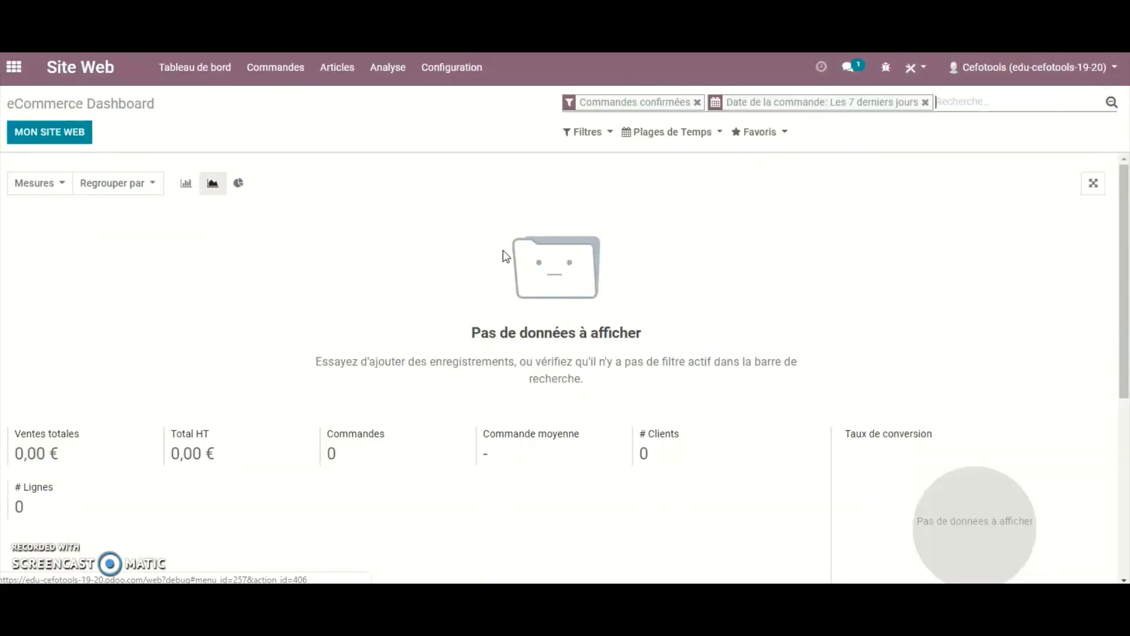
left_click(455, 68)
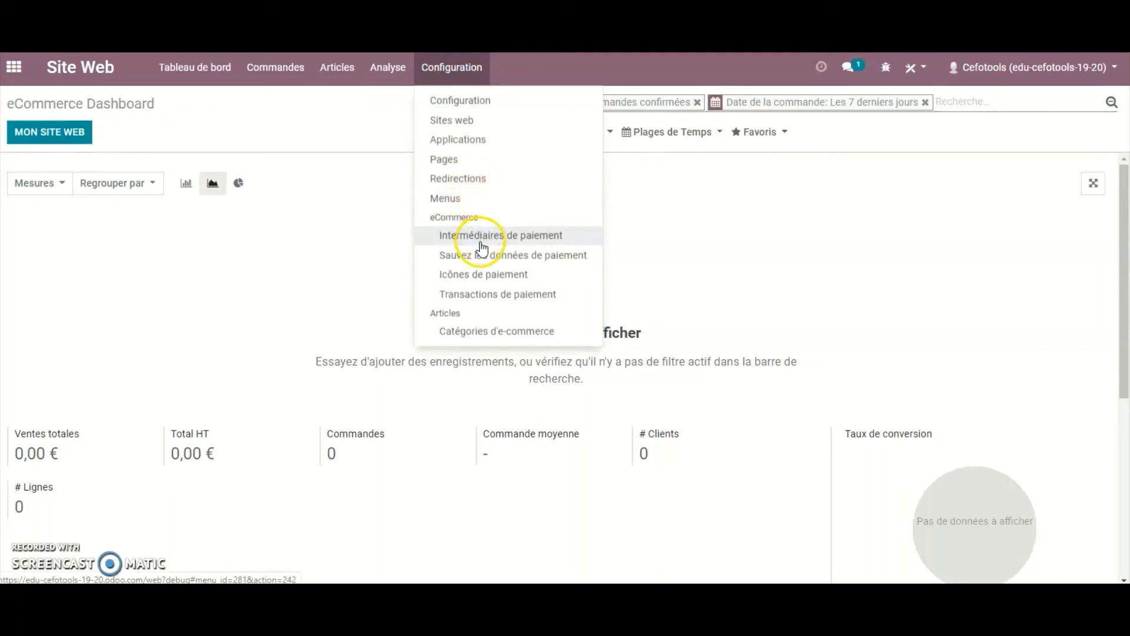
left_click(485, 239)
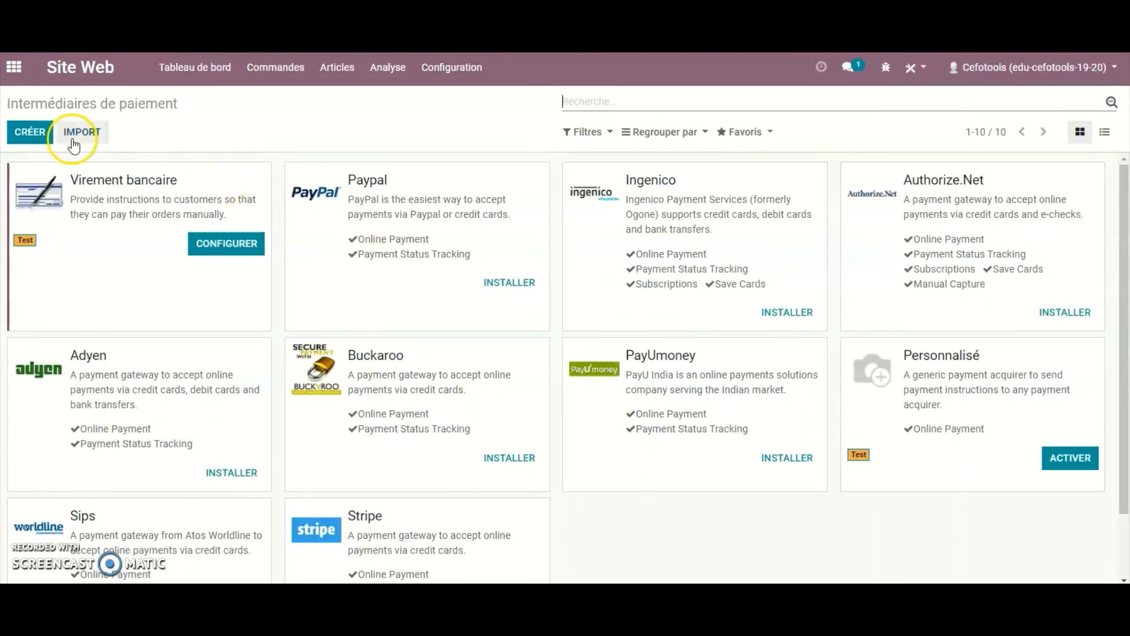
left_click(38, 134)
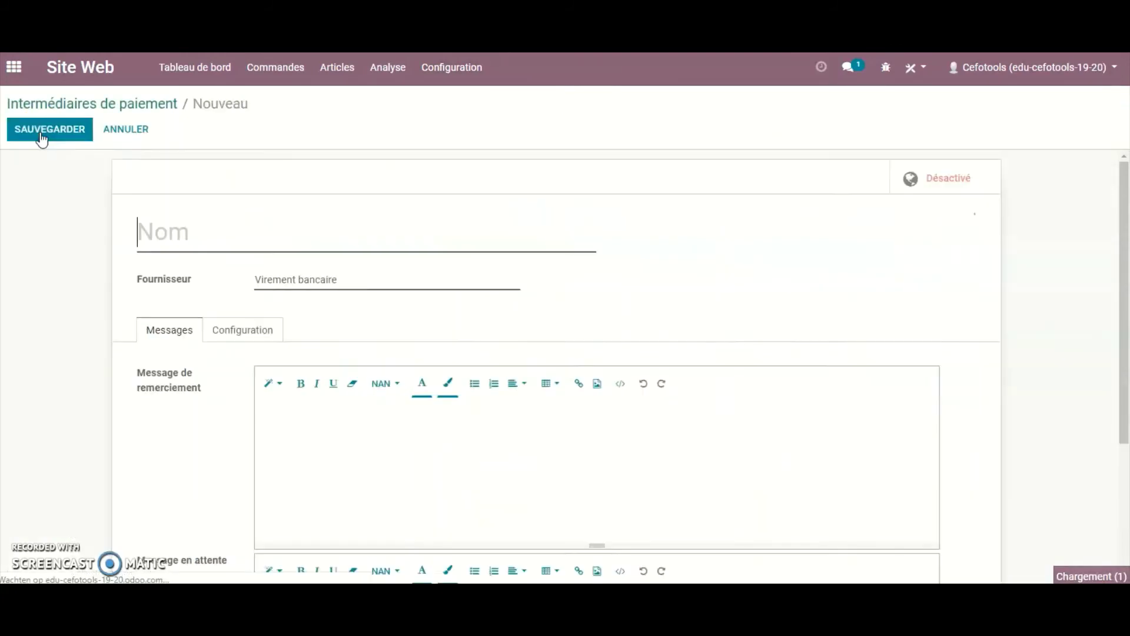
left_click(312, 179)
type("Cofeba")
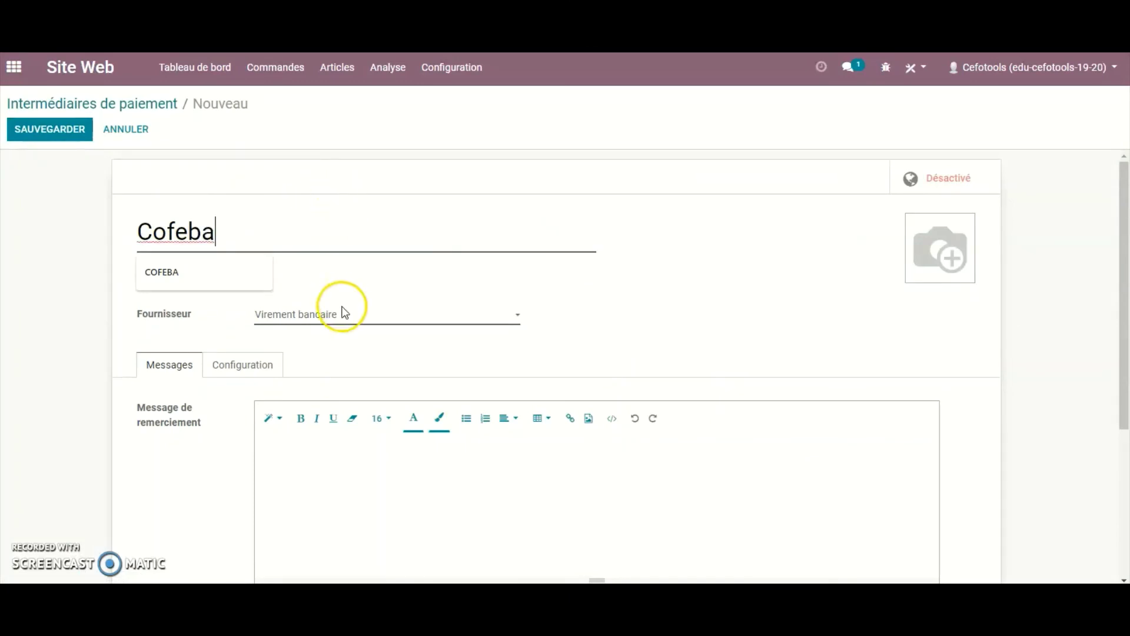
Set Cofeba's provider to Configuration Manuelle and open its default_acquirer_button template
left_click(519, 321)
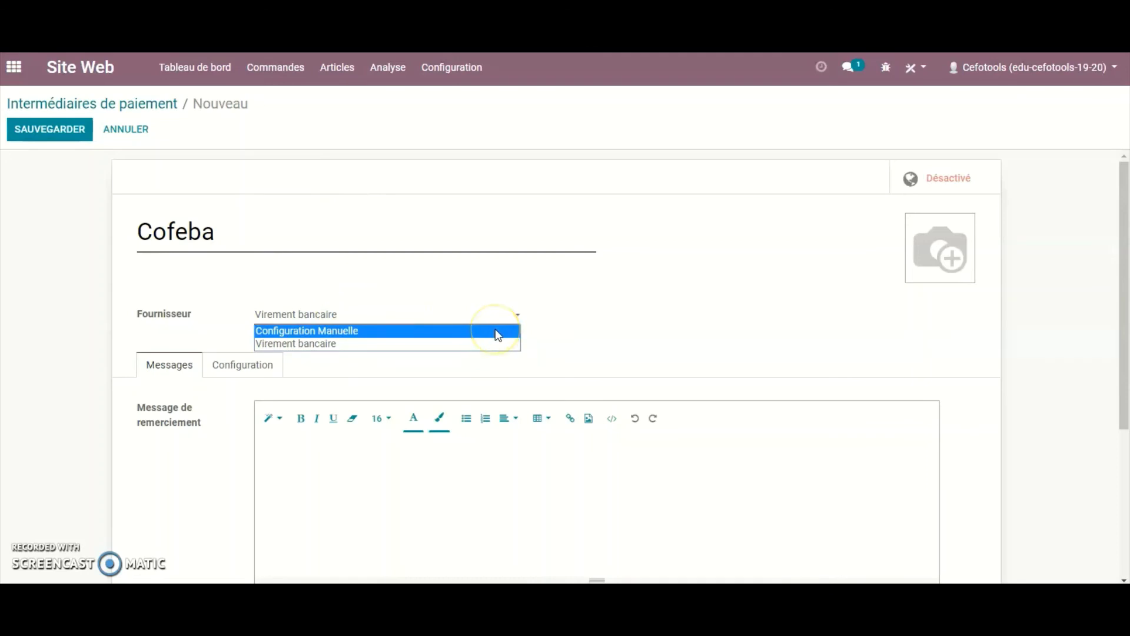
left_click(498, 330)
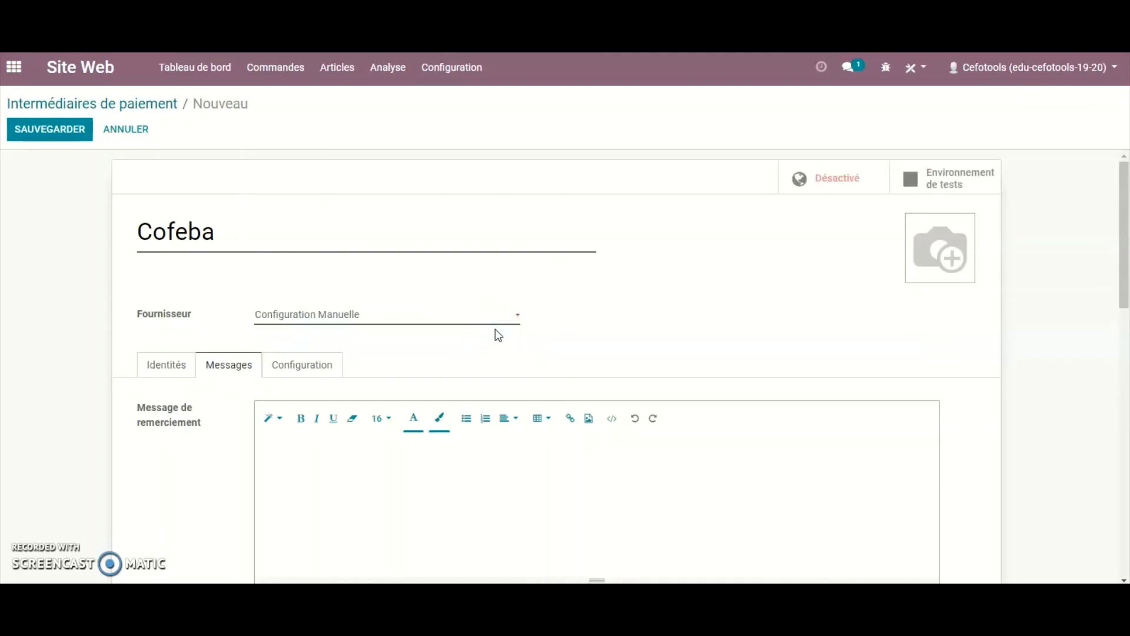
left_click(303, 368)
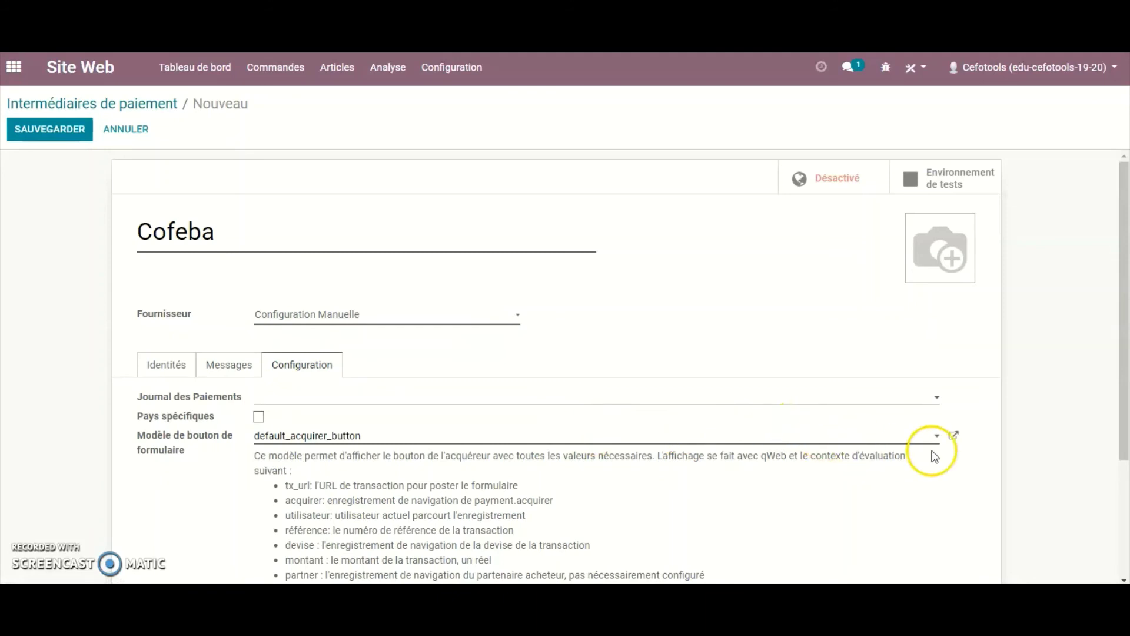
left_click(953, 437)
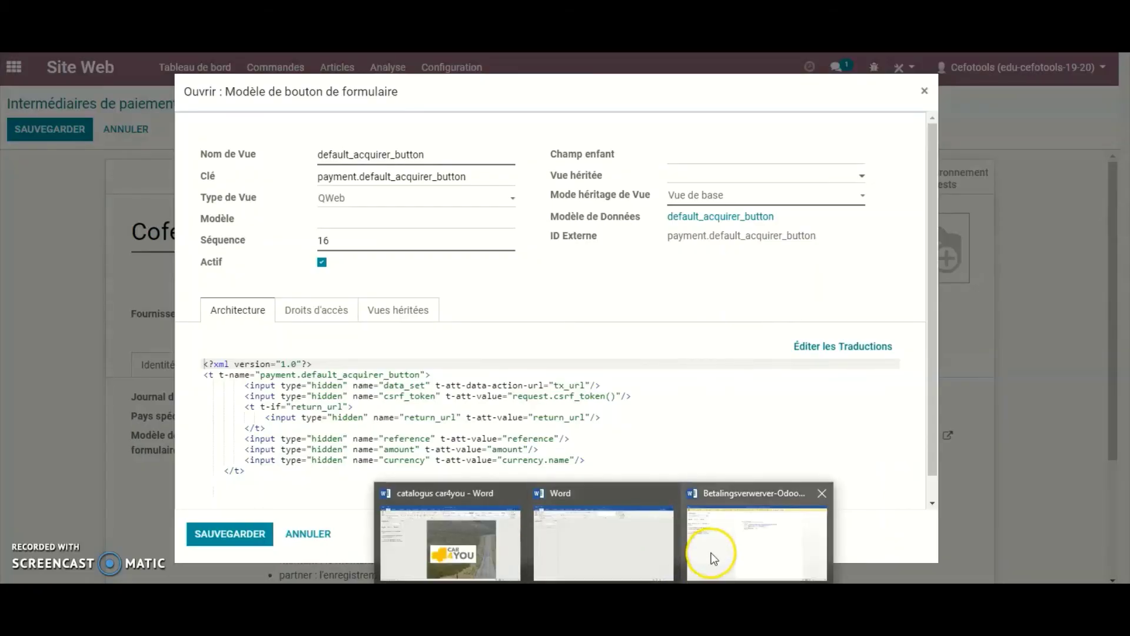
In the Betalingsverwerver-Odoo document, replace the [PE-code] placeholder in the PEN URL with the merchant code
left_click(757, 545)
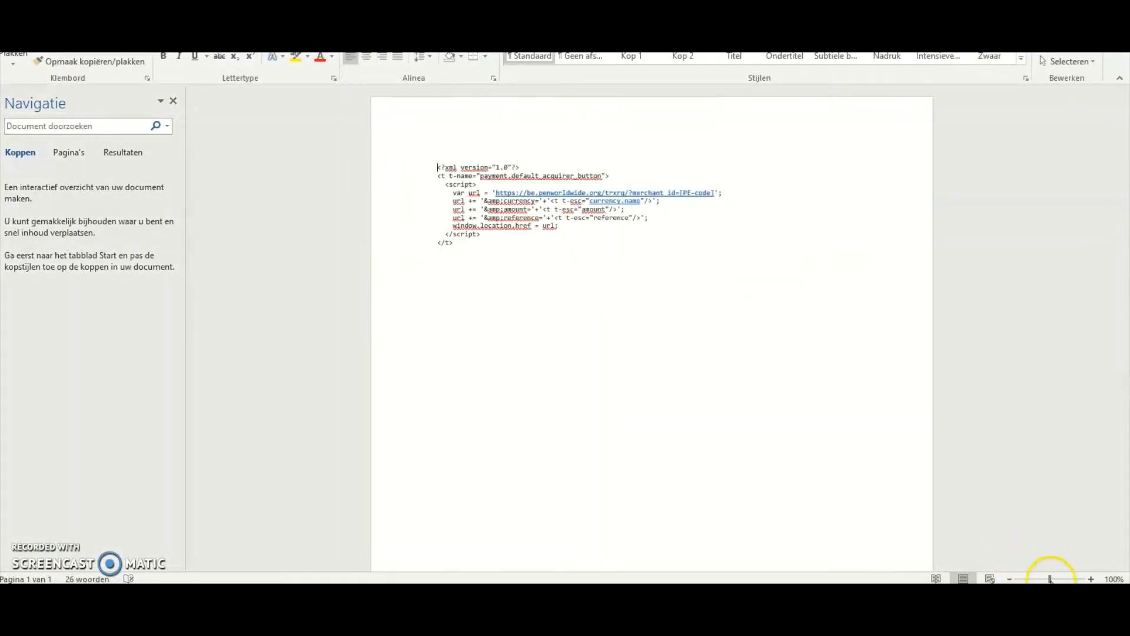
left_click_drag(1051, 578, 1062, 578)
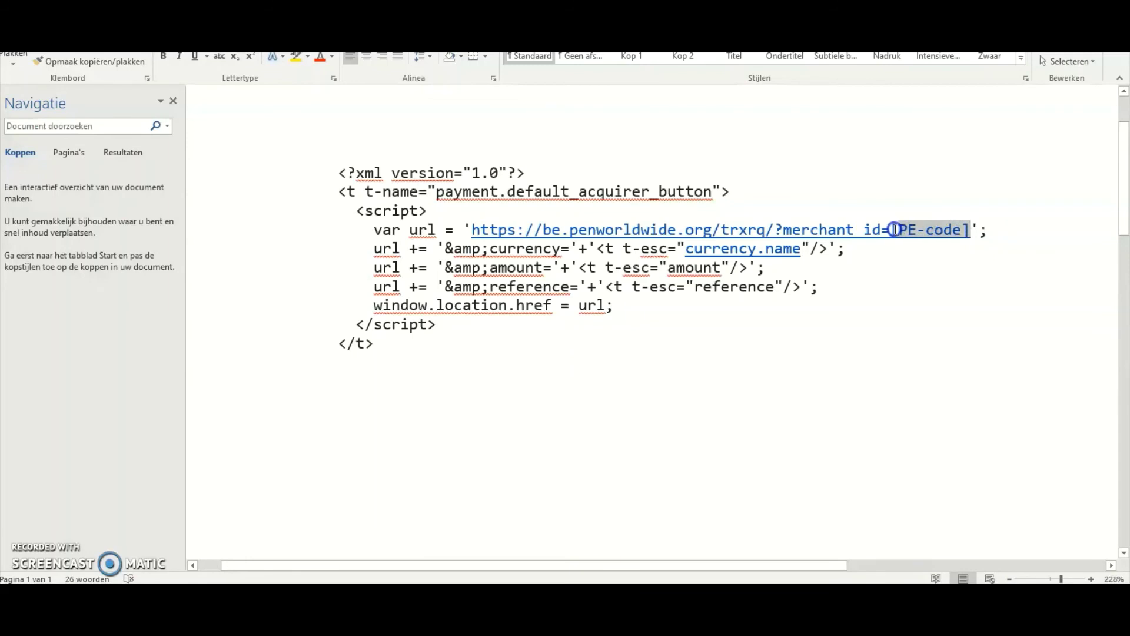
type("BE01XXX")
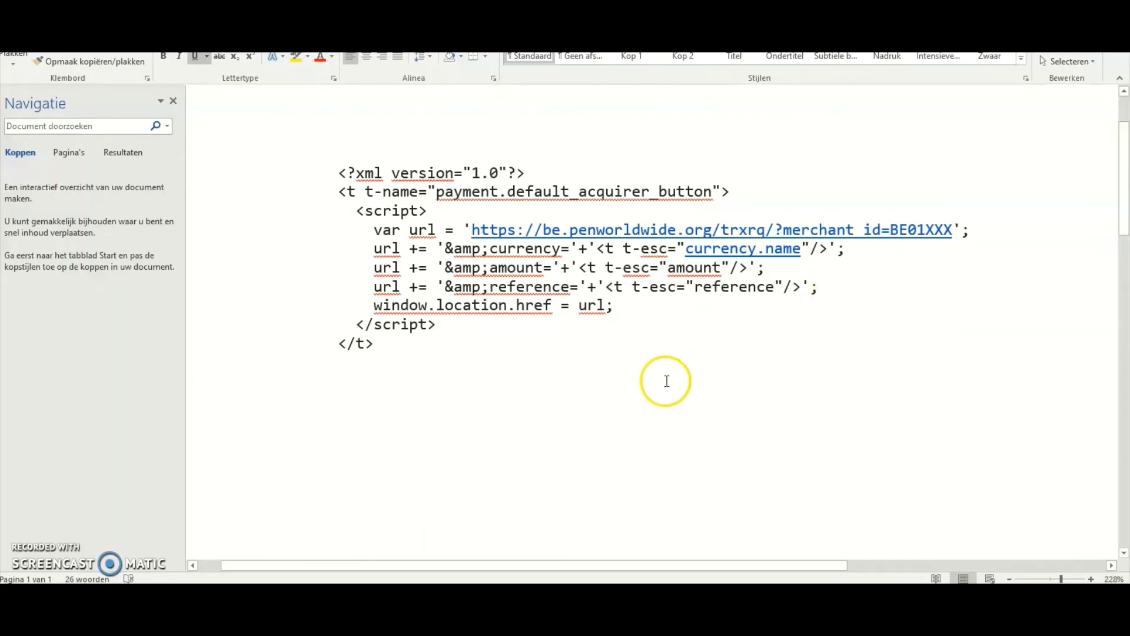
left_click(631, 374)
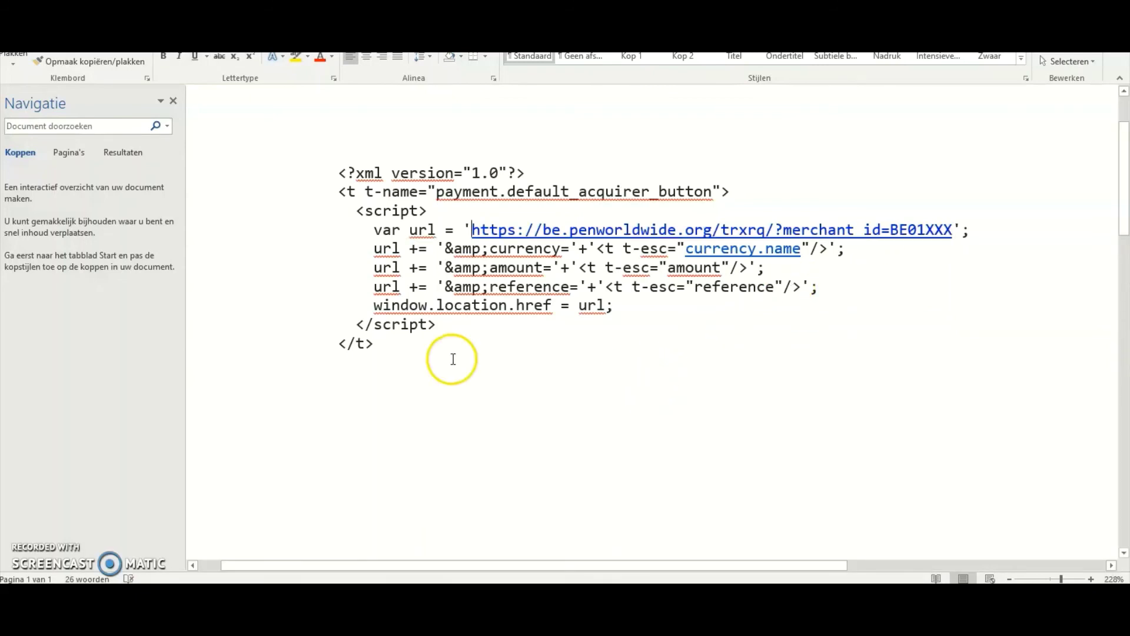
Copy the whole default_acquirer_button script code
left_click_drag(358, 336, 297, 177)
key("ctrl+c")
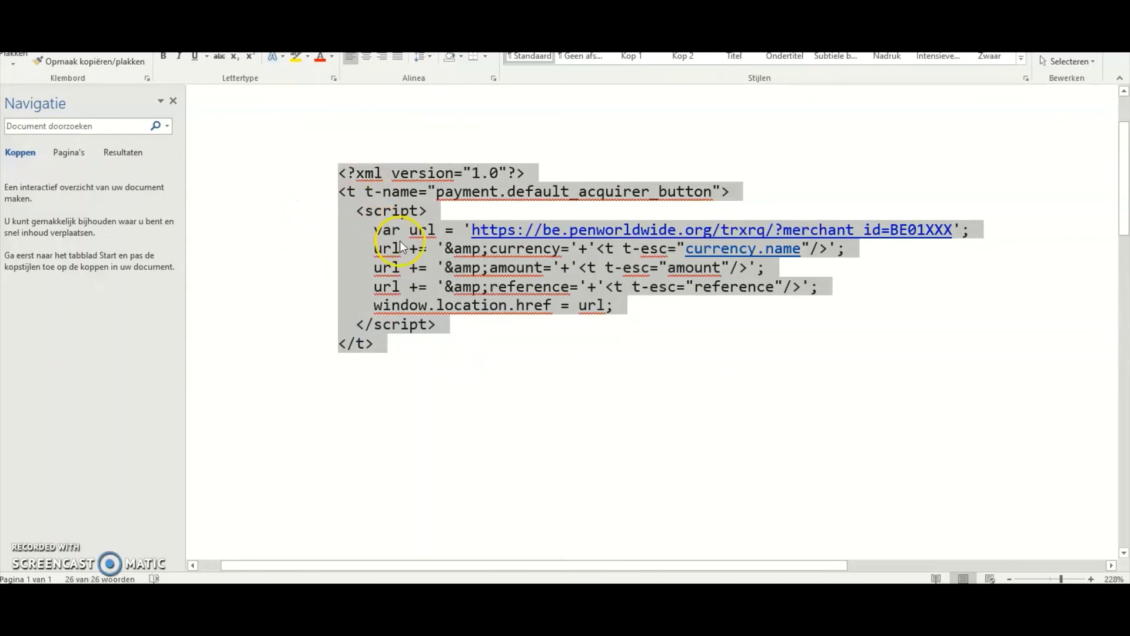
right_click(402, 244)
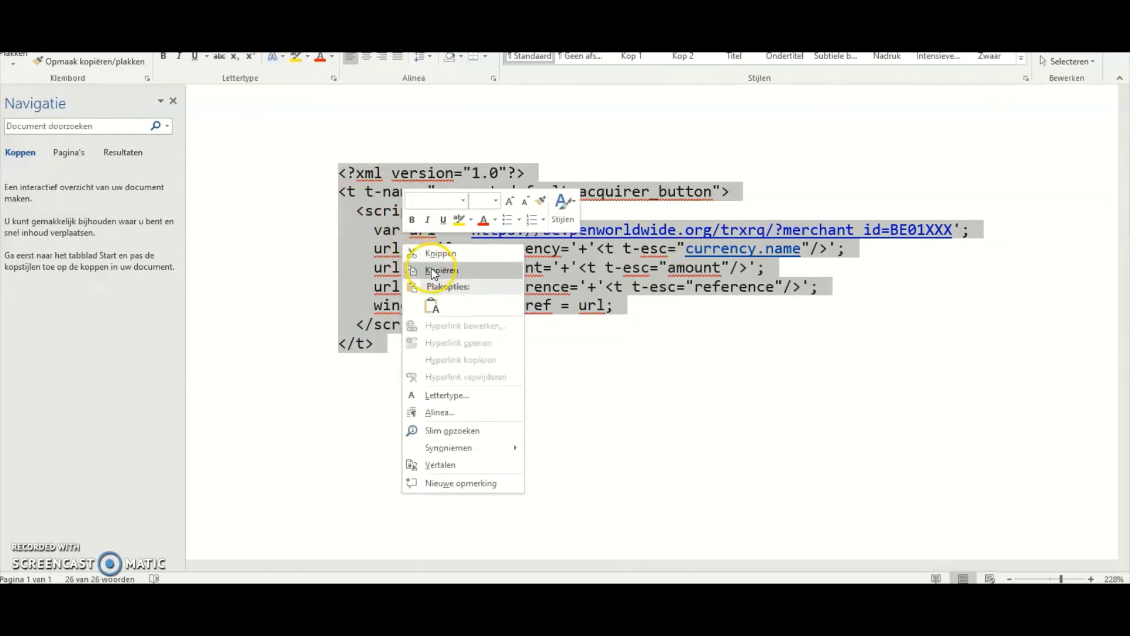
left_click(431, 267)
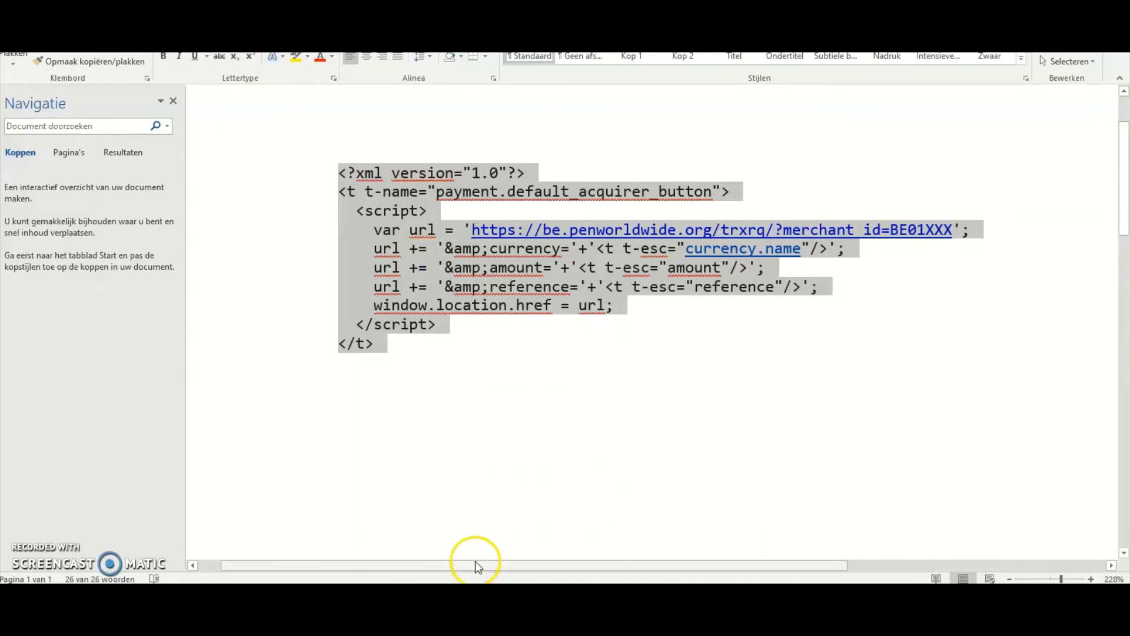
Replace the template code with the copied PEN script and save, then set Cofeba to production and publish it
key("alt+Tab")
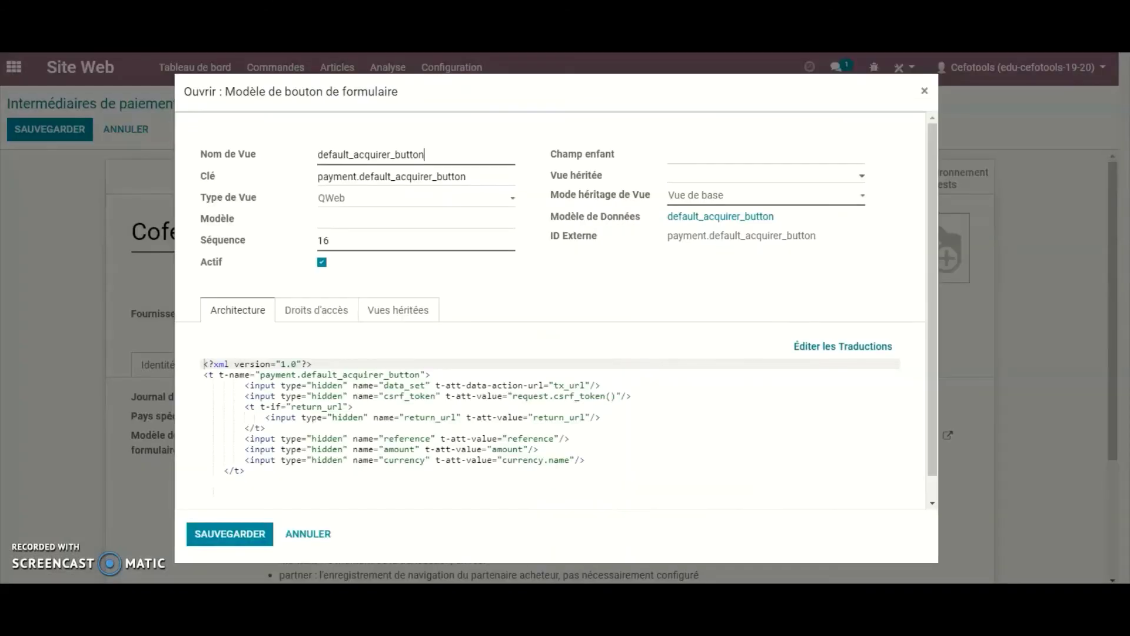
left_click_drag(242, 470, 171, 356)
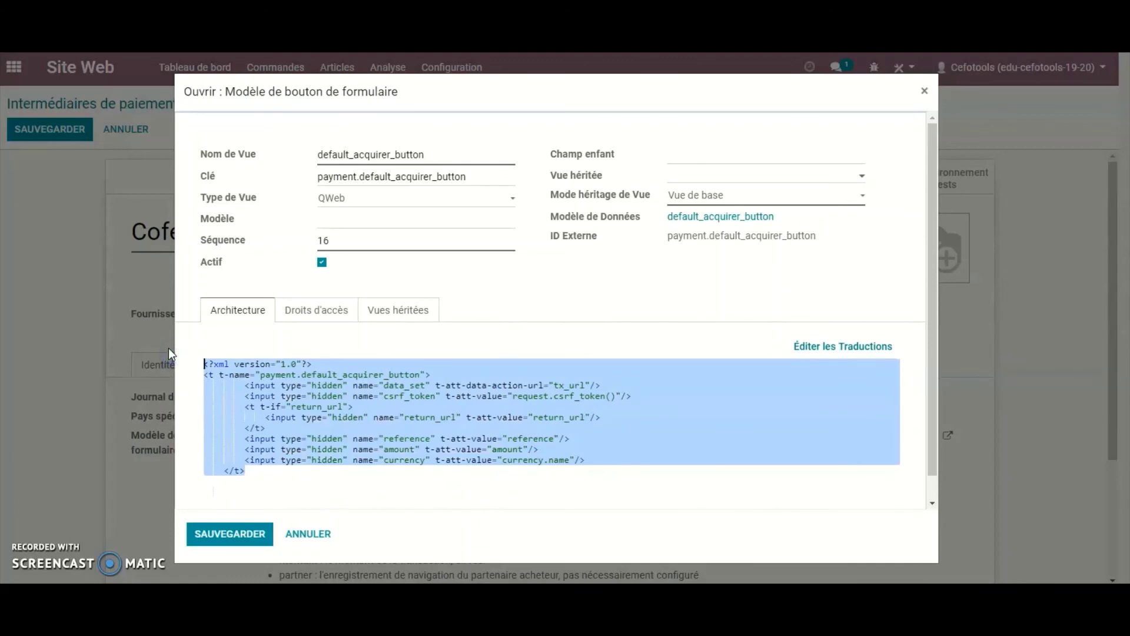
key("ctrl+v")
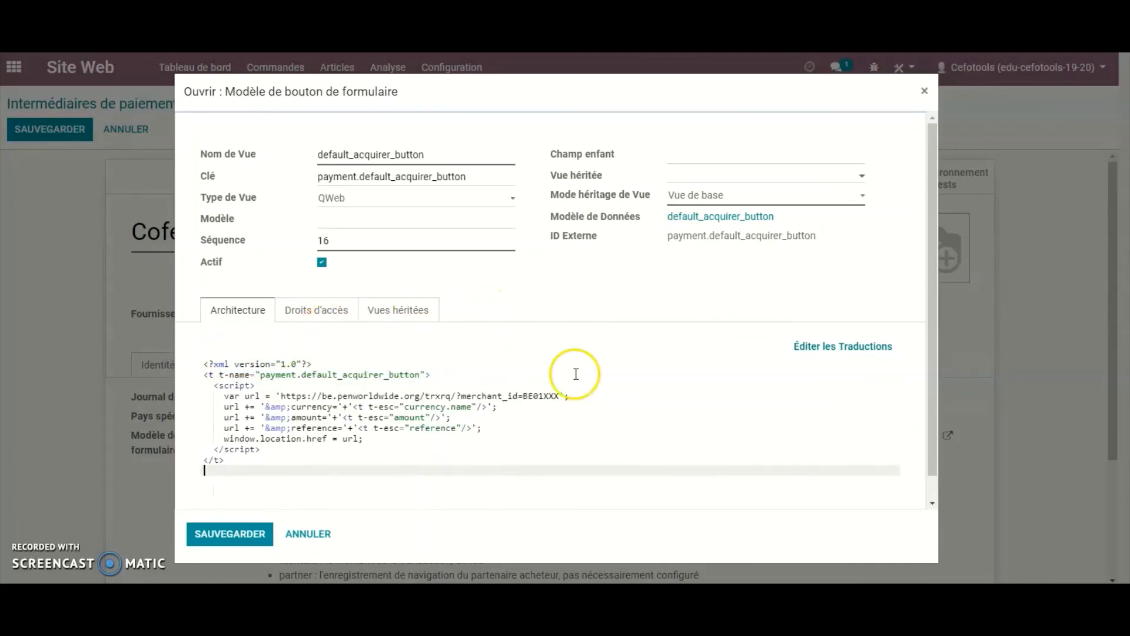
scroll(620, 396, "down", 1)
left_click(235, 535)
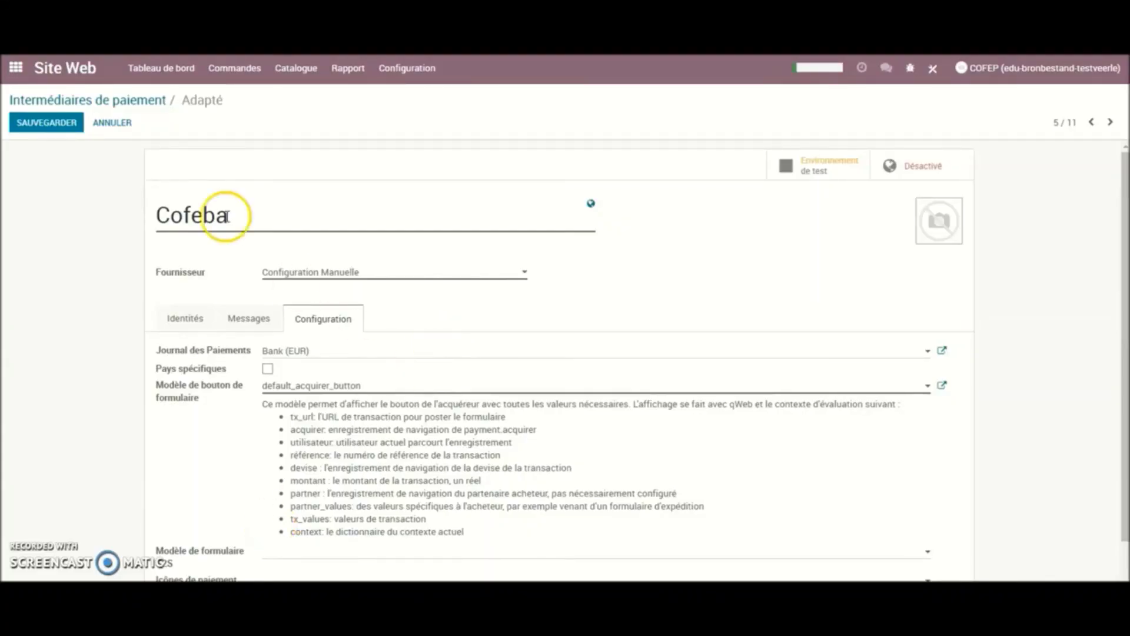
left_click(846, 177)
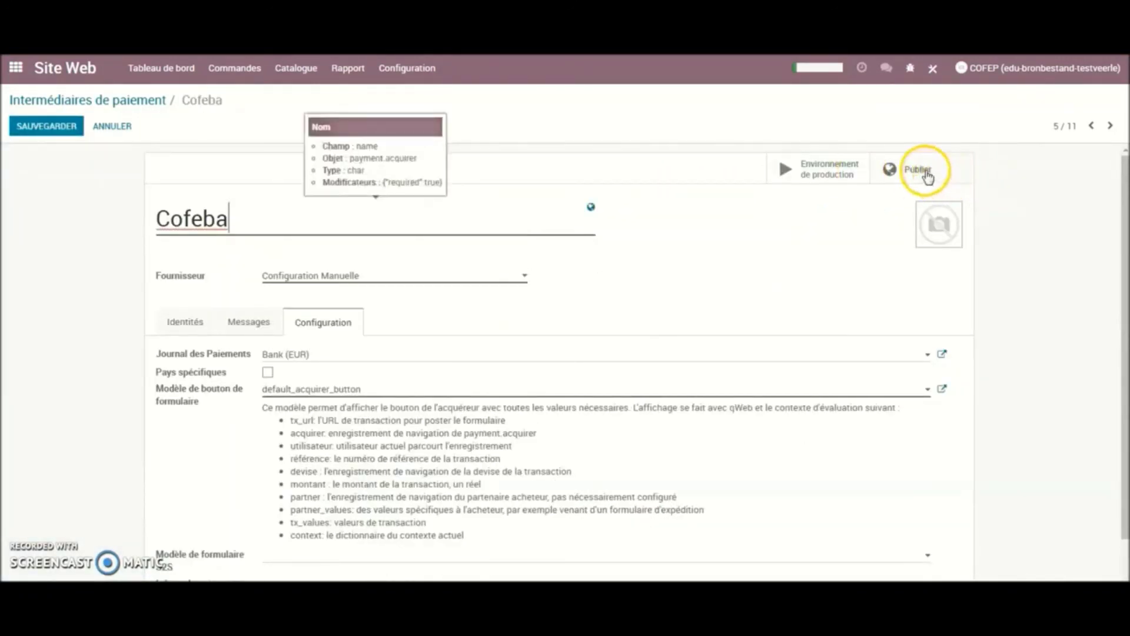
left_click(925, 172)
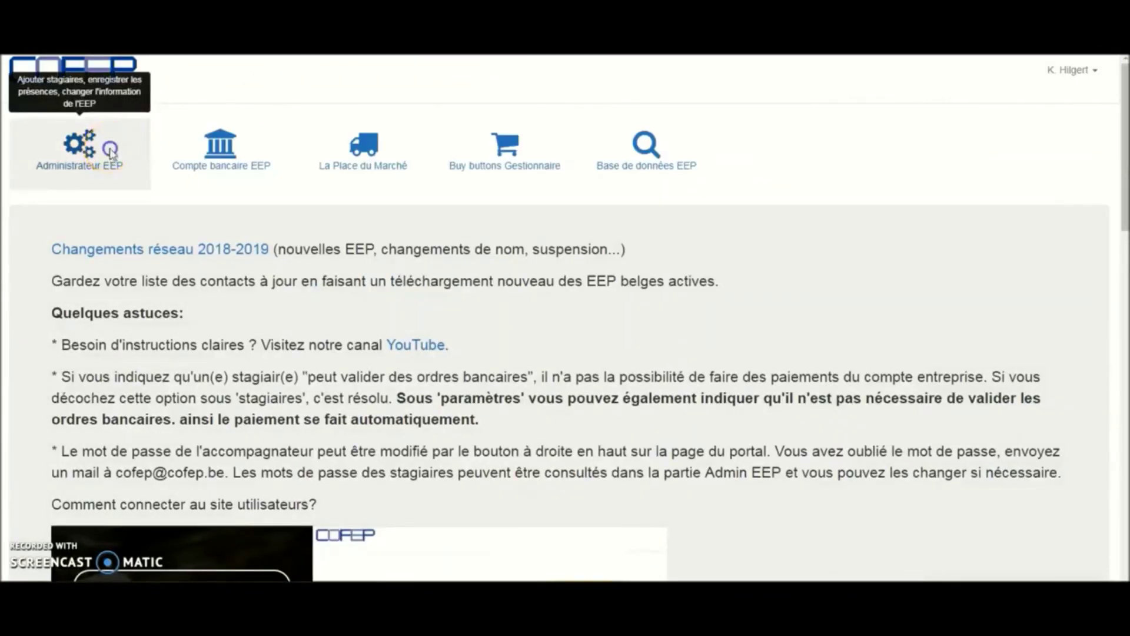
Set the return URL to /shop/payment/validate and cancel URL to /shop, keep the company account, and save
left_click(112, 152)
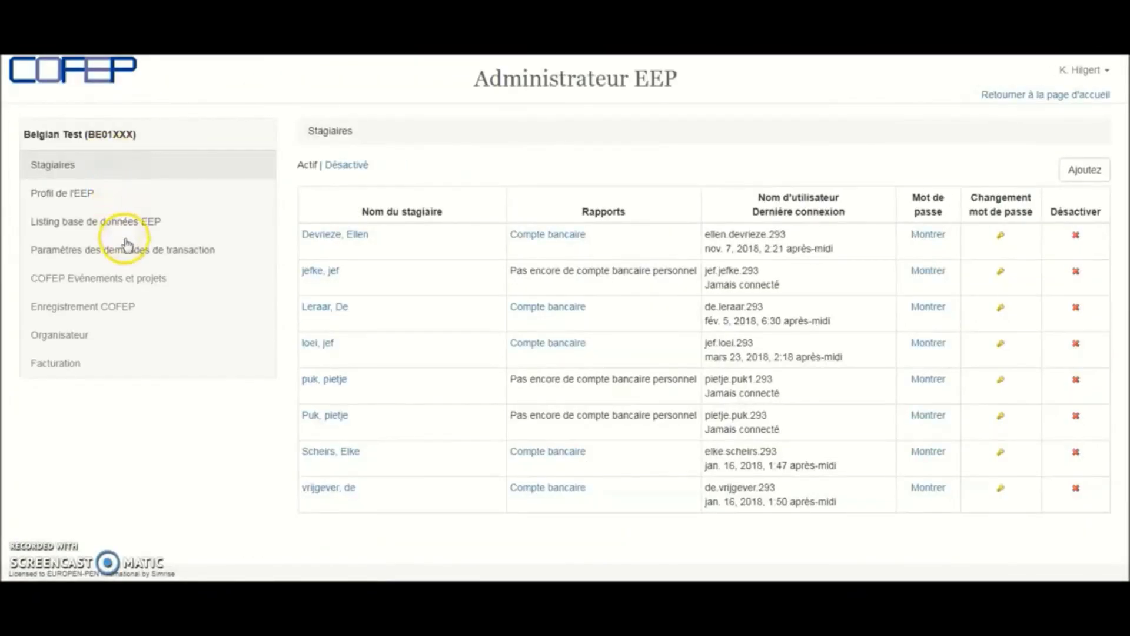
left_click(177, 256)
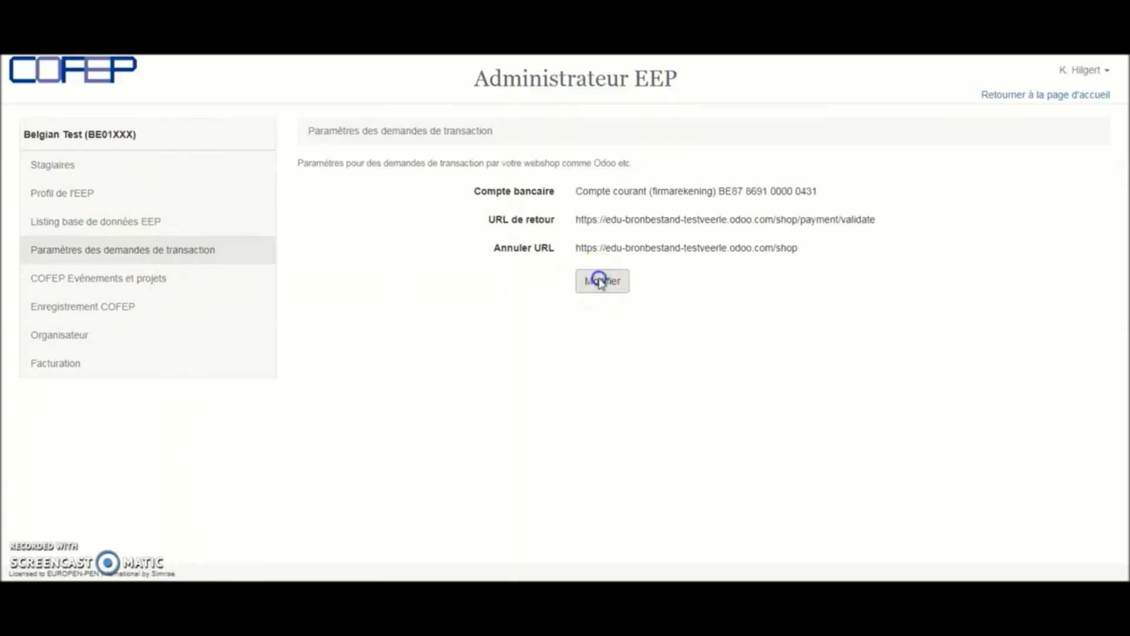
left_click(600, 280)
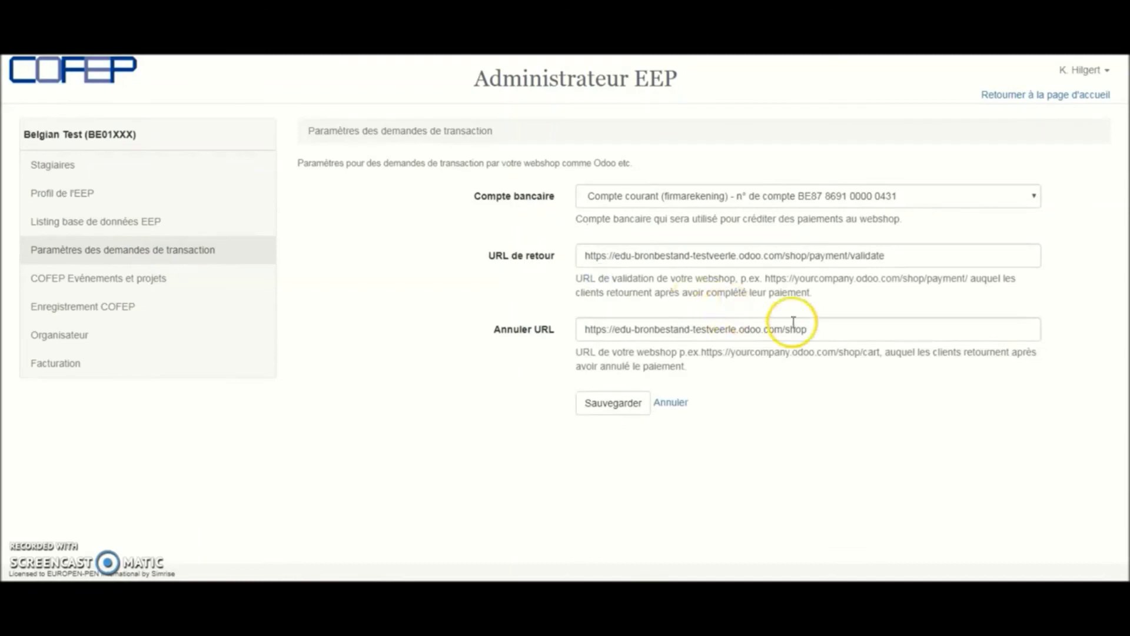
left_click_drag(825, 330, 608, 325)
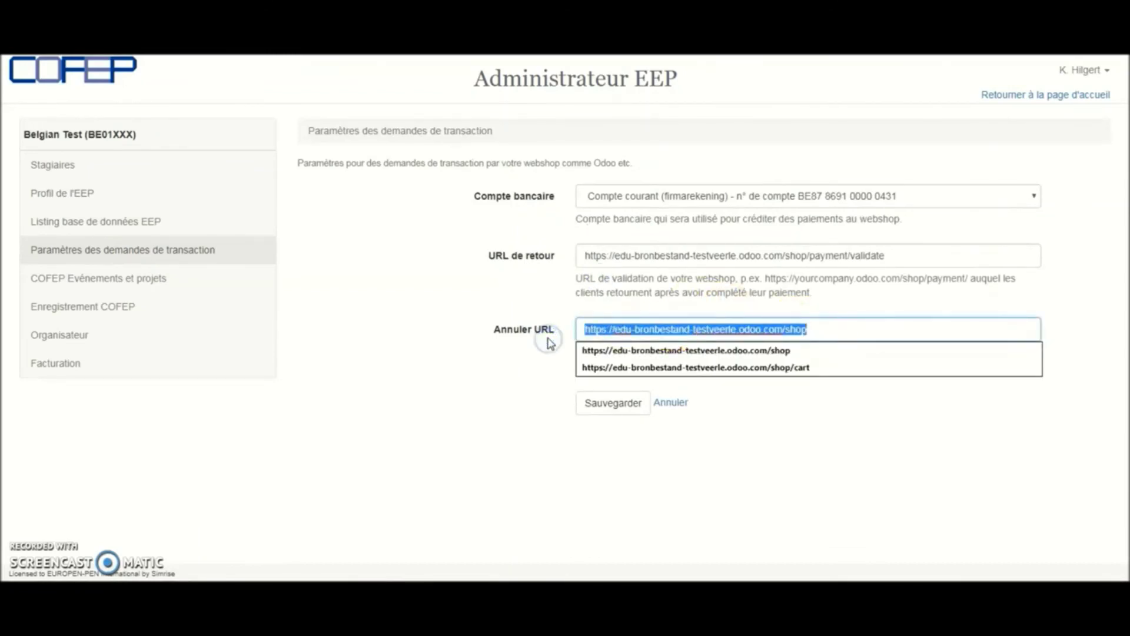
key("End")
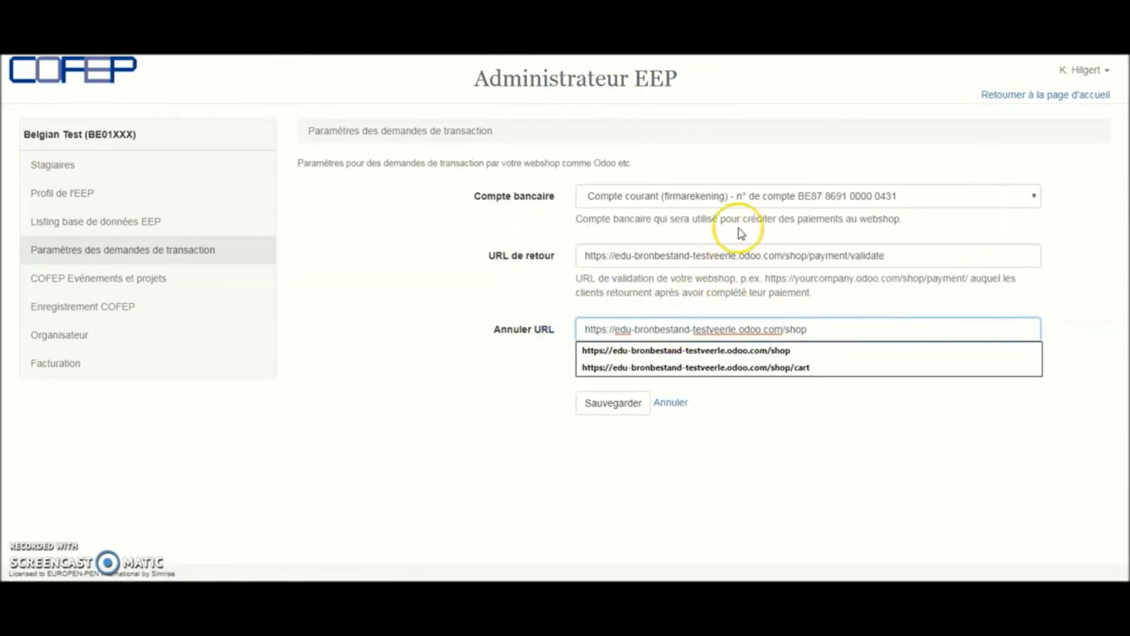
left_click_drag(803, 253, 671, 264)
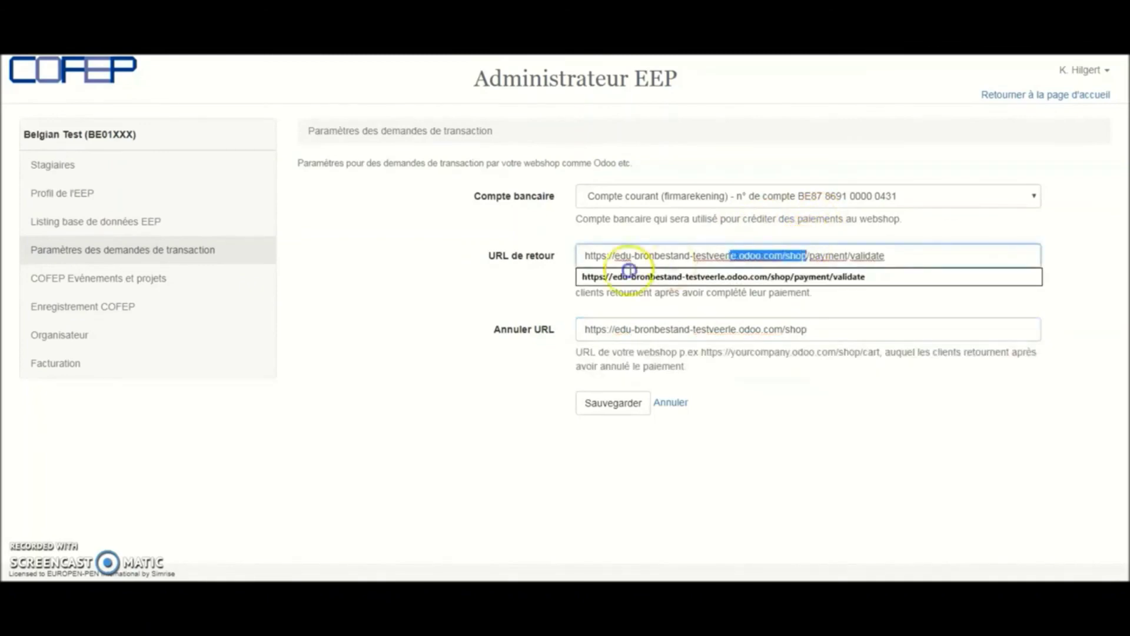
left_click_drag(556, 275, 554, 277)
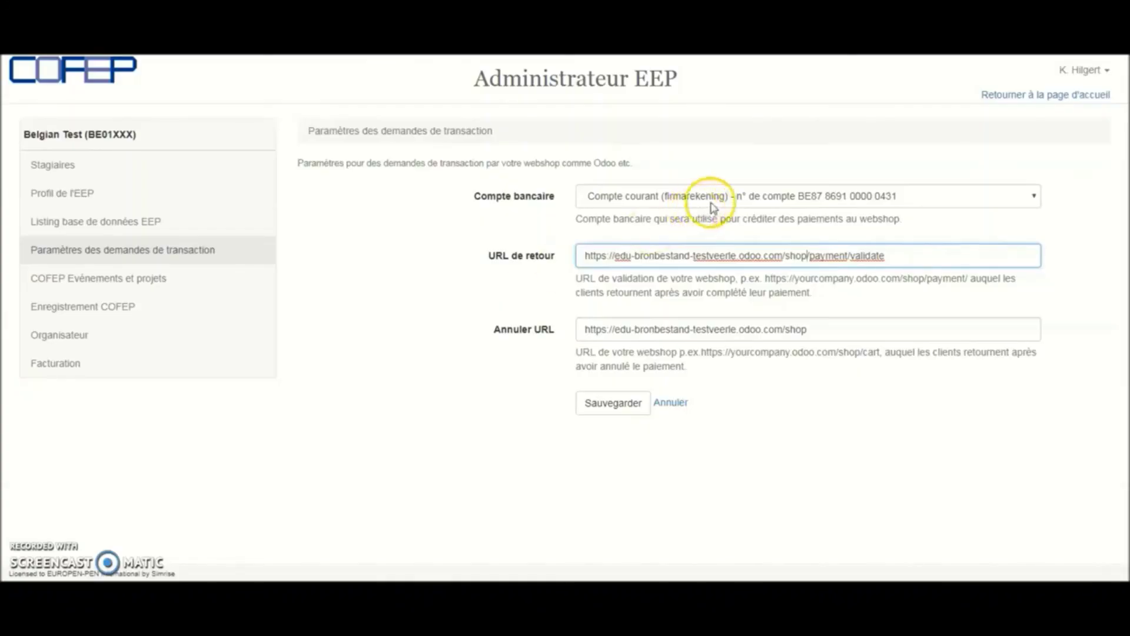
left_click(715, 206)
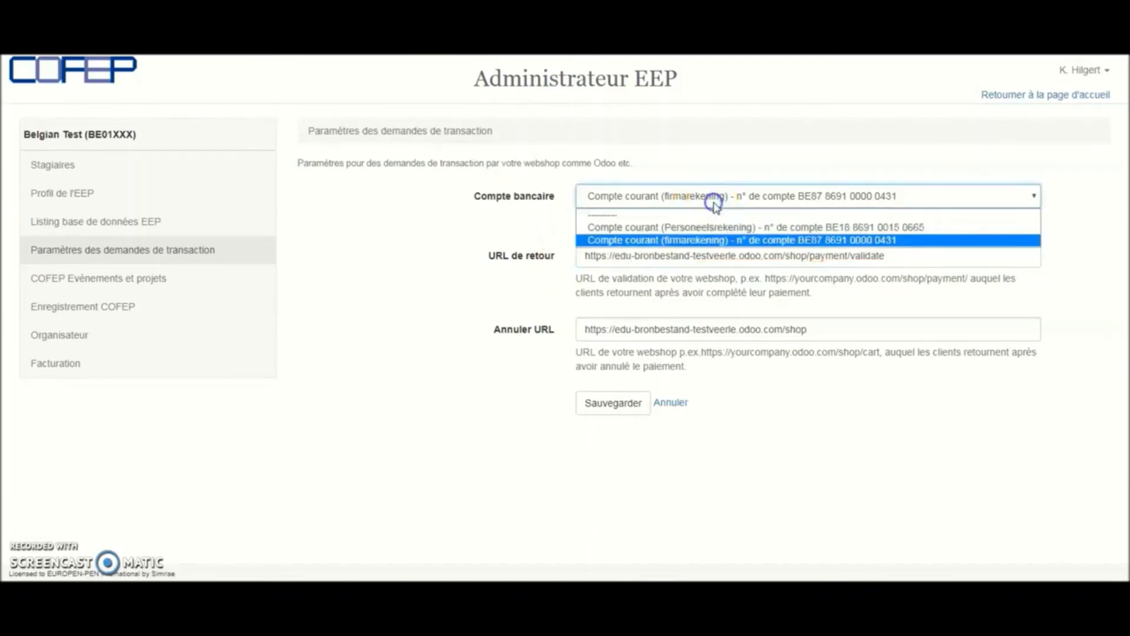
left_click(714, 205)
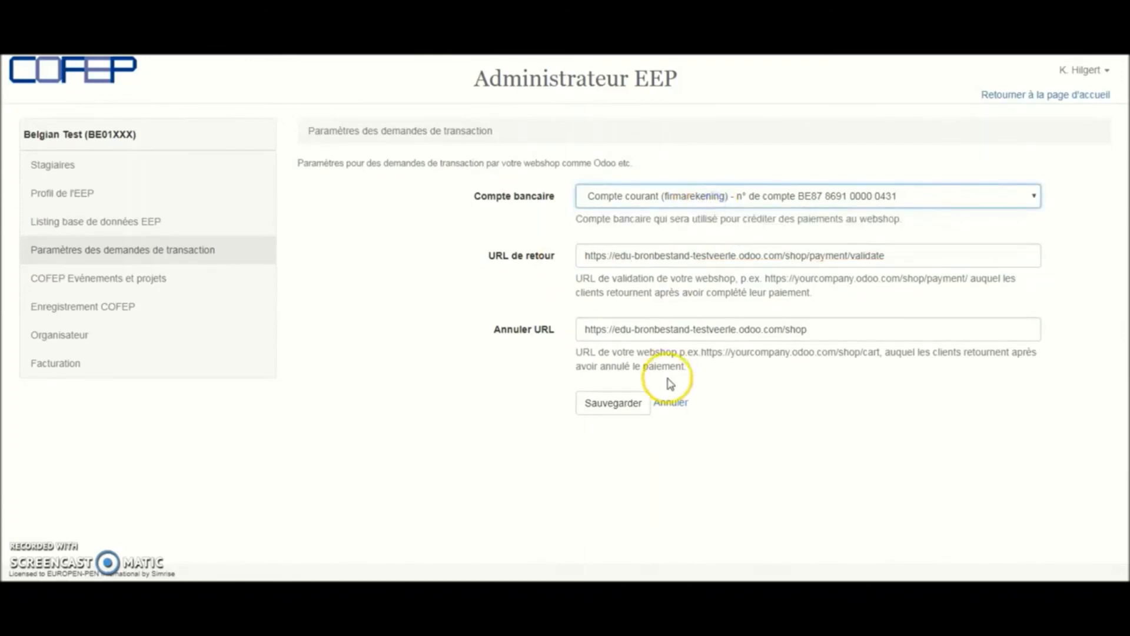
left_click(615, 406)
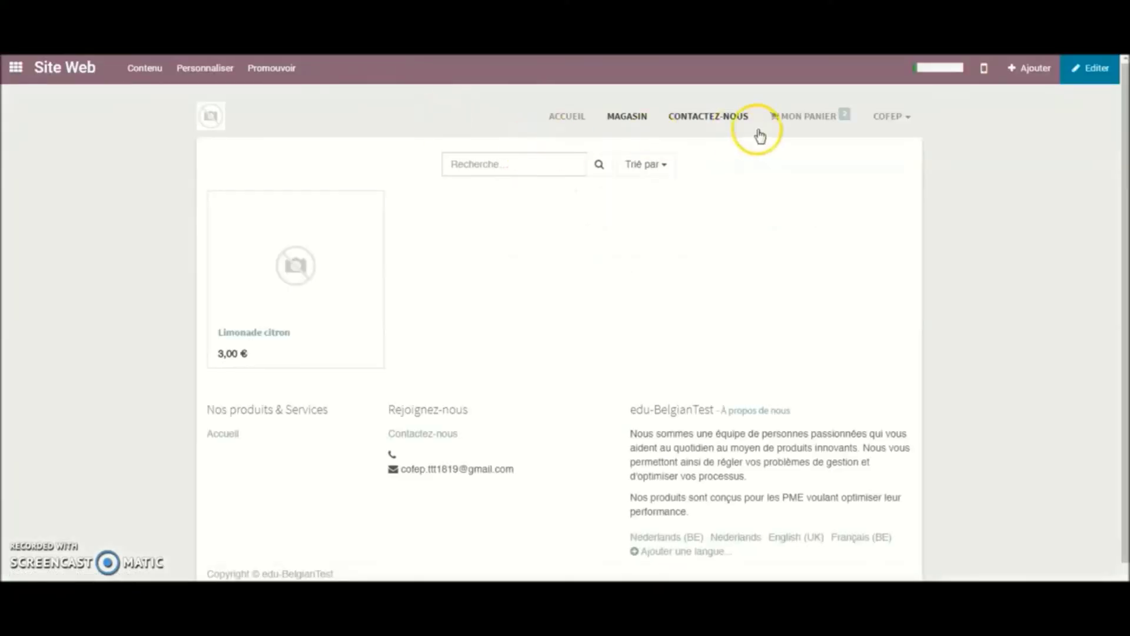
Check out the 2 Limonade citron (7,26 €) from the cart, paying with Cofeba
mouse_move(812, 114)
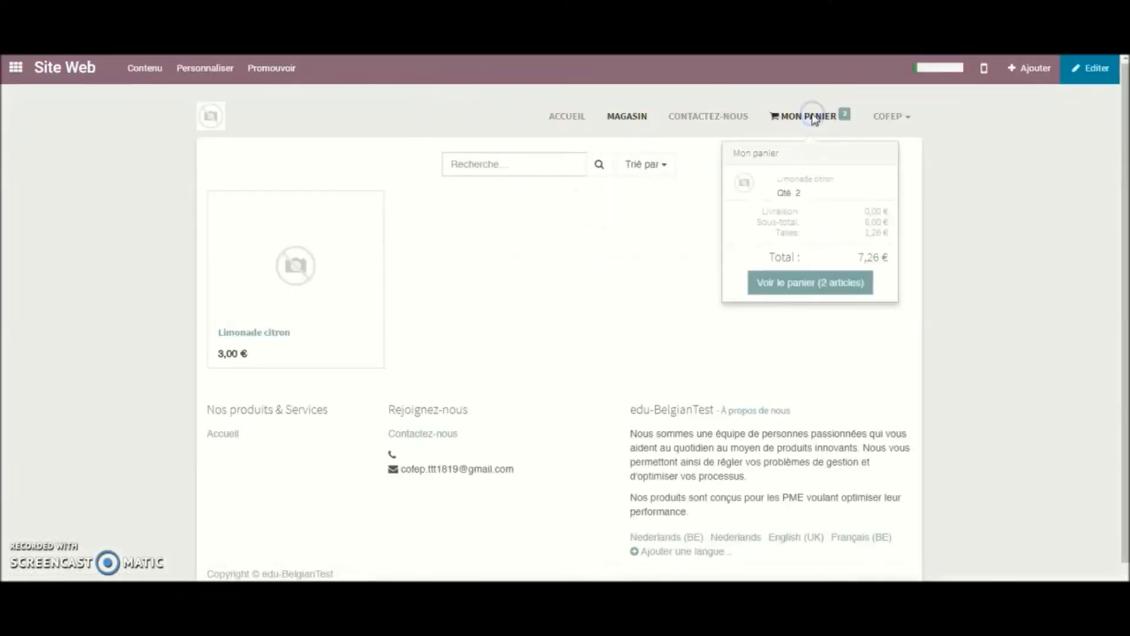
left_click(824, 285)
left_click(759, 400)
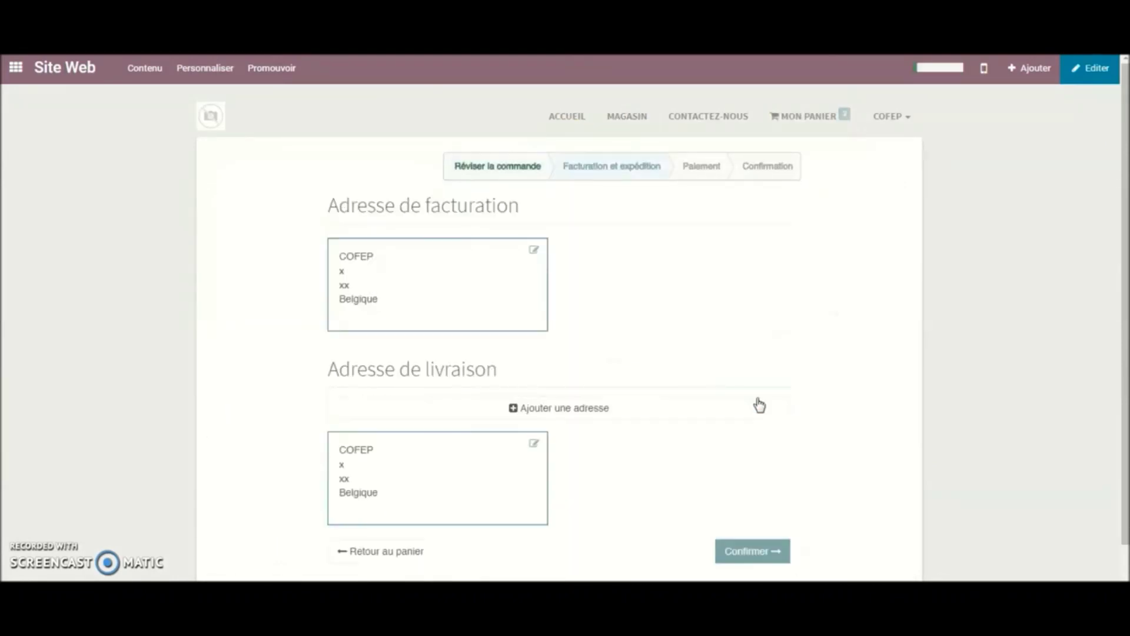
left_click(752, 554)
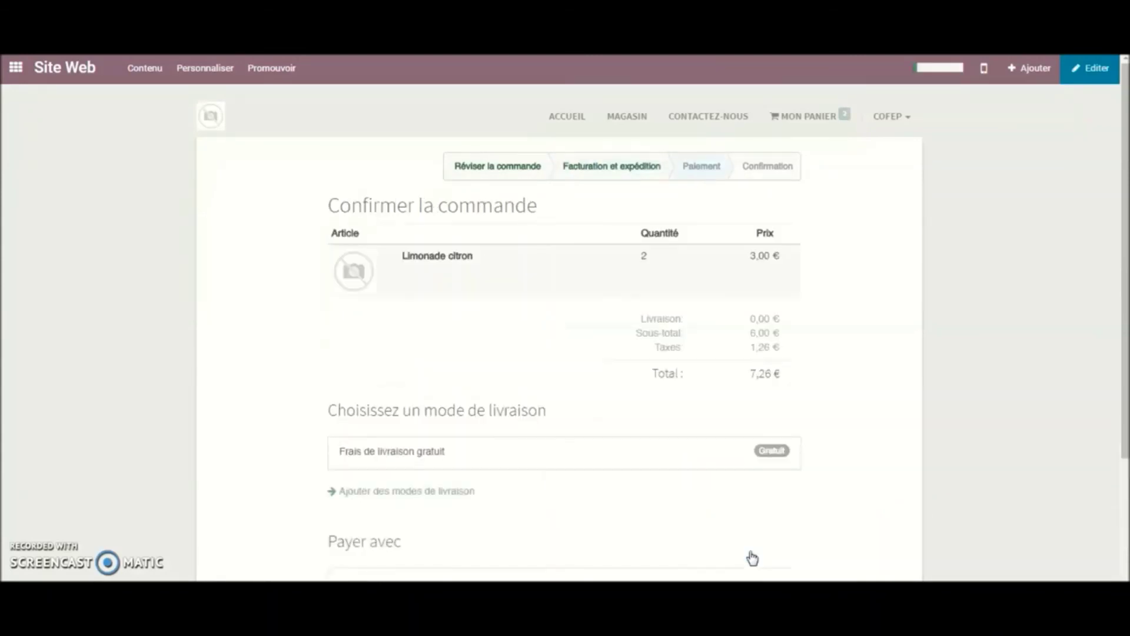
scroll(677, 500, "down", 3)
left_click(344, 462)
left_click(723, 521)
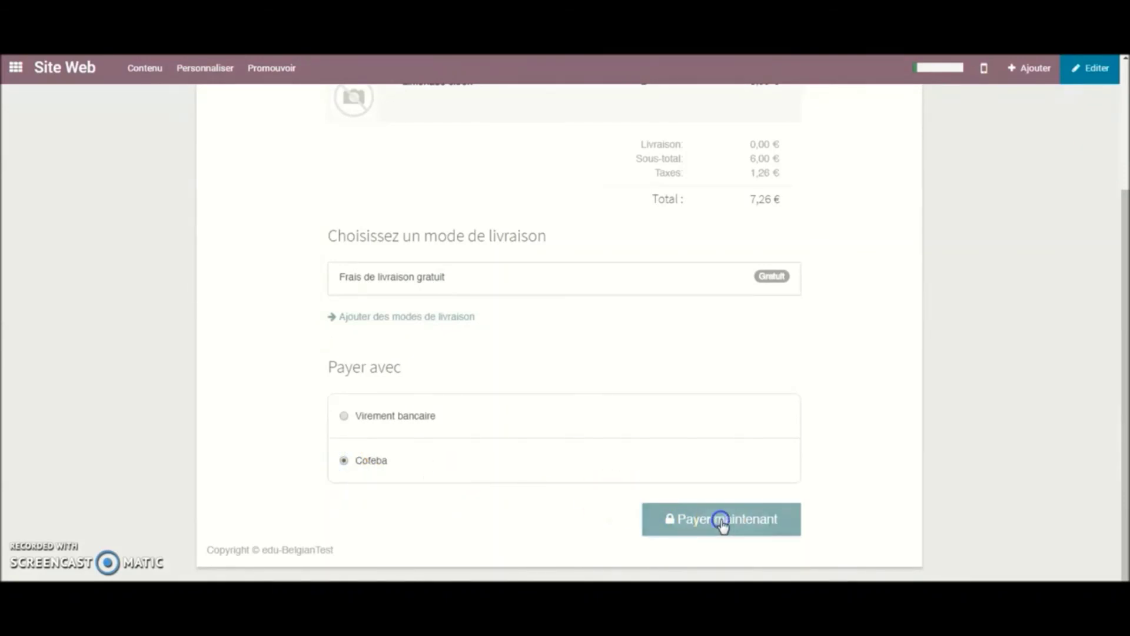